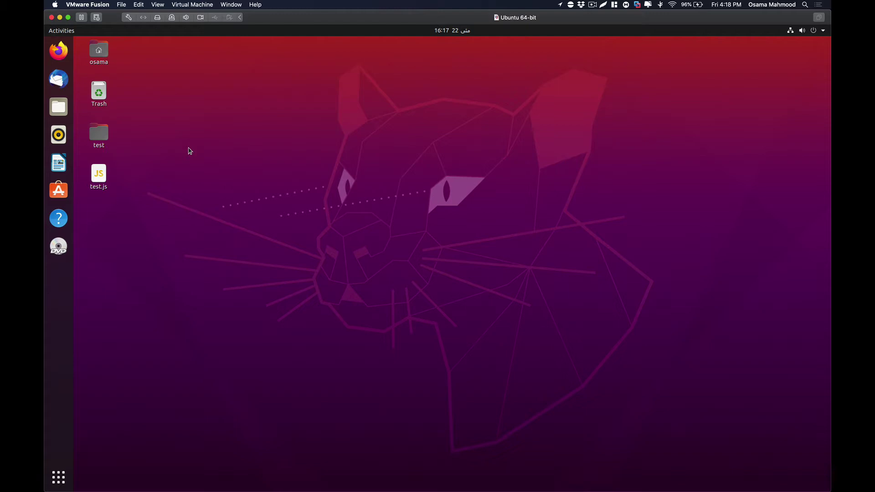
Step: Open Firefox and search the web for "pycharm"
left_click(58, 50)
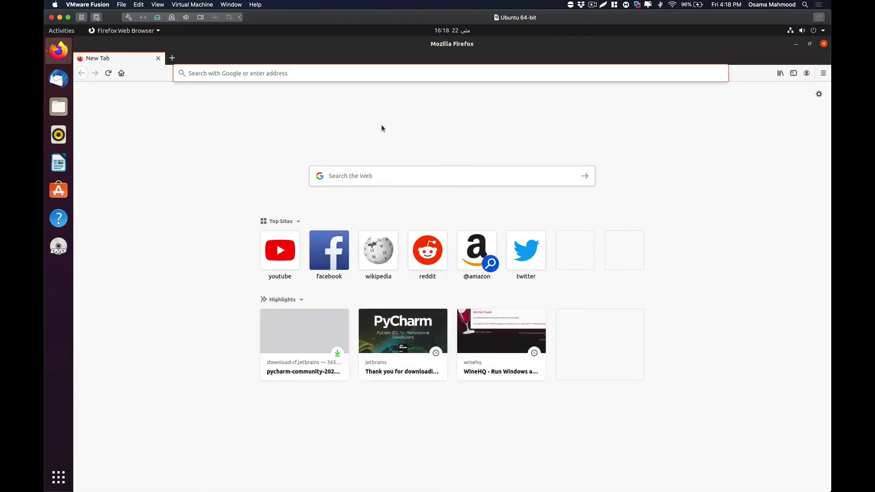
type("py")
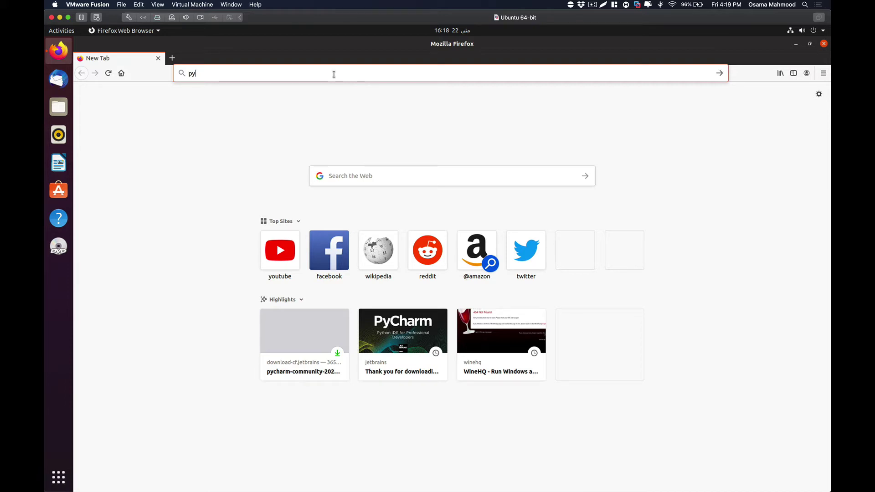
type("charm")
key("Return")
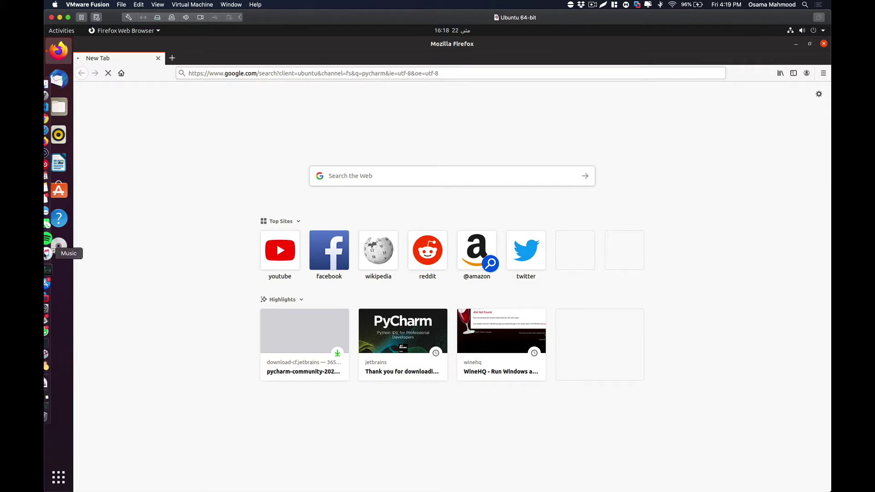
right_click(66, 324)
left_click(93, 329)
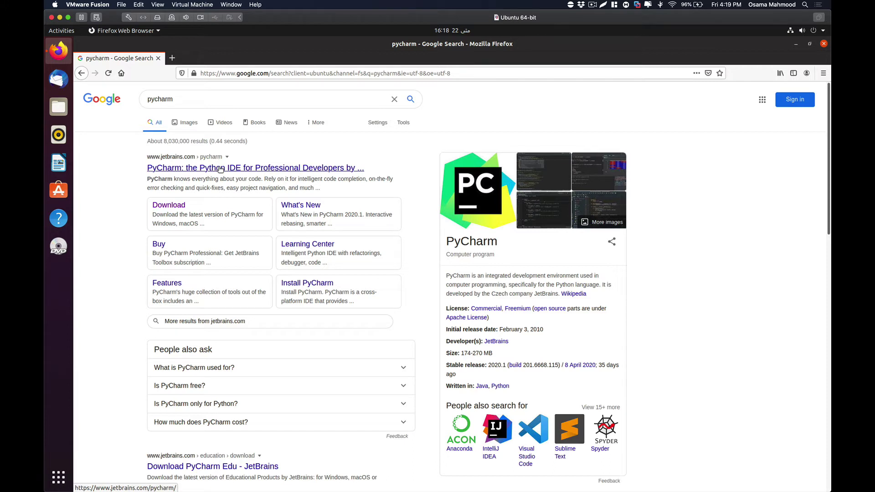
Step: Open the JetBrains page about PyCharm, the Python IDE for Professional Developers, from the search results
left_click(220, 170)
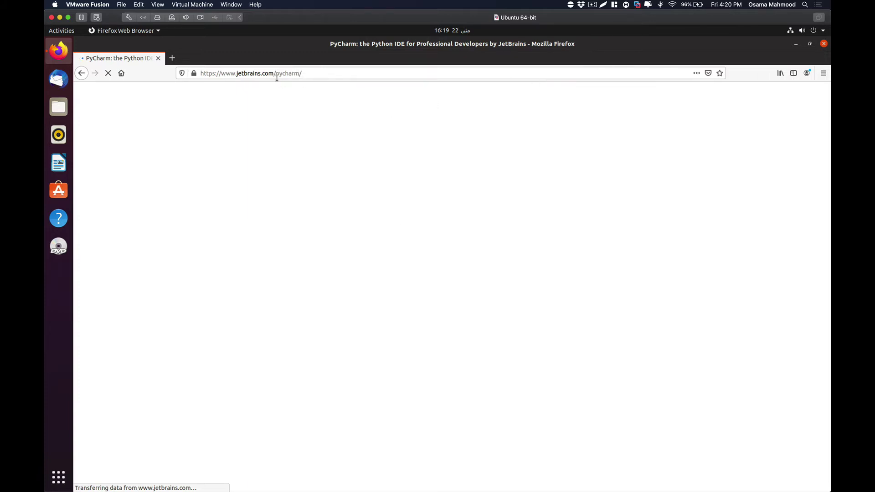
left_click_drag(243, 73, 201, 73)
left_click(353, 70)
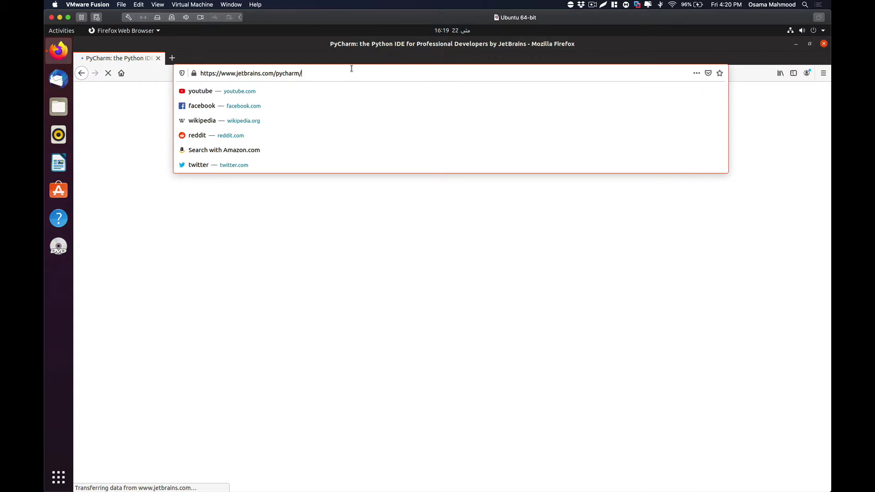
left_click(415, 225)
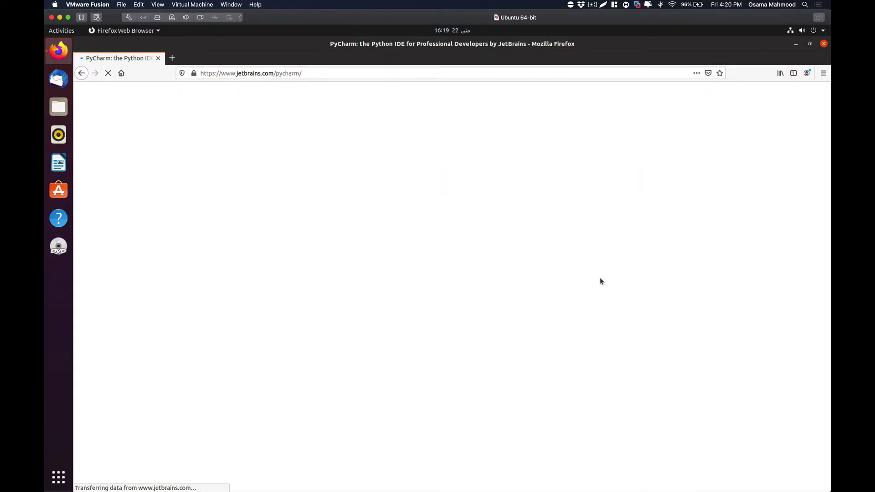
Step: Open pycharm-community-2020.1.1.tar.gz from the Downloads folder in Archive Manager and arrange the file window beside it
left_click(58, 110)
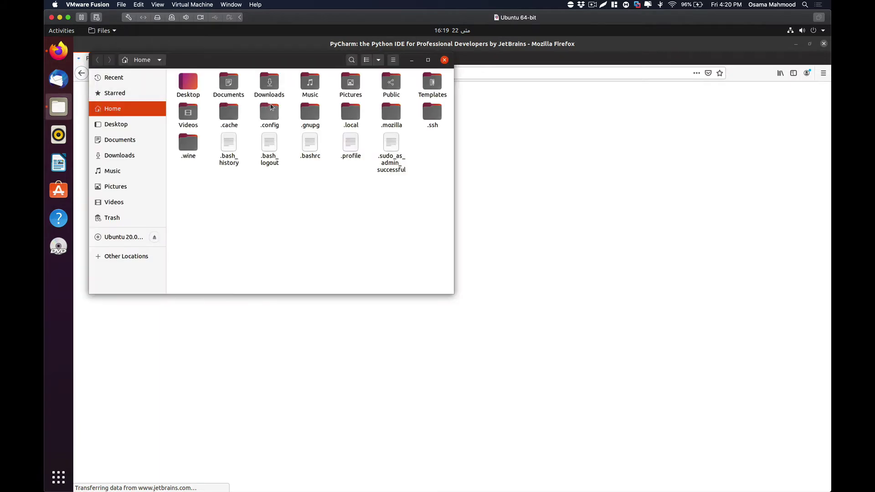
double_click(269, 83)
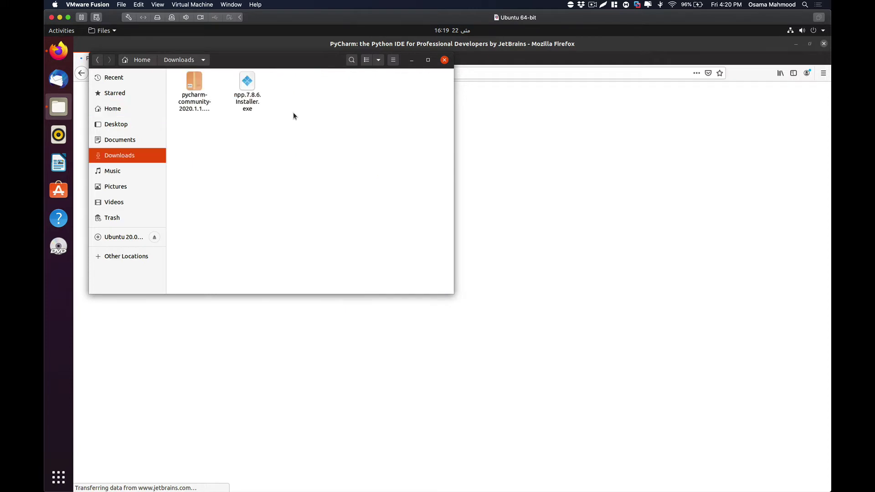
left_click(196, 95)
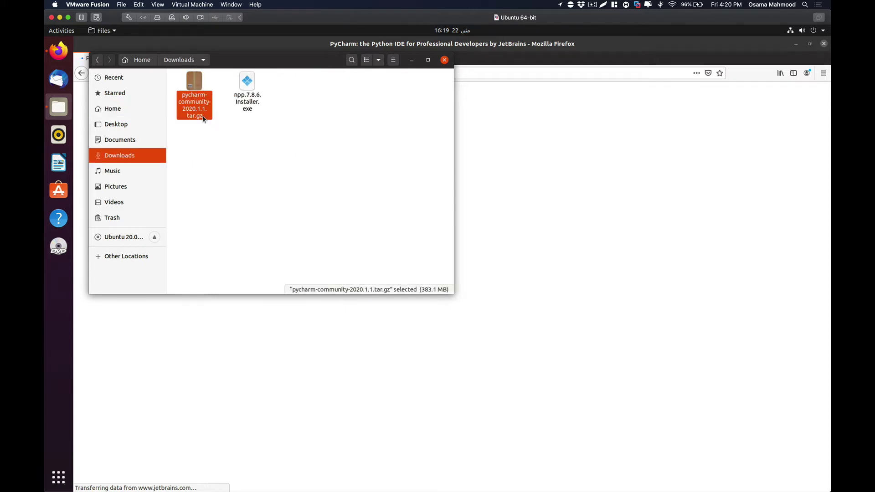
double_click(200, 92)
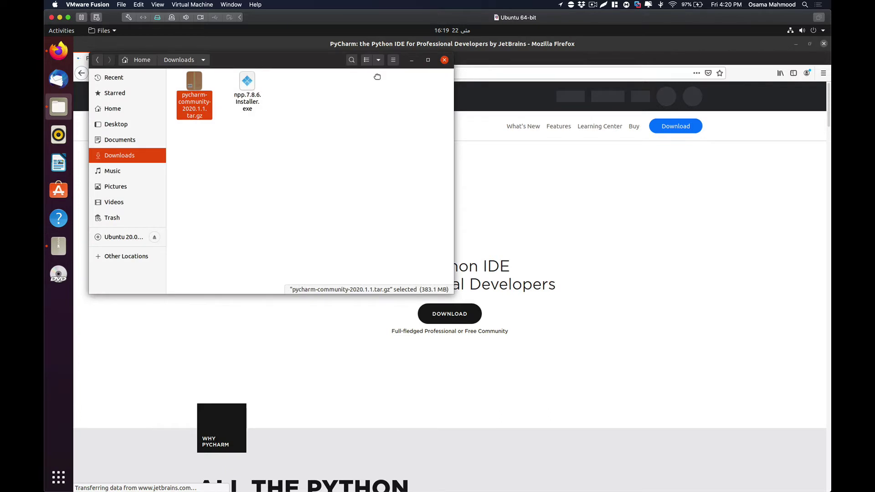
left_click_drag(268, 61, 486, 89)
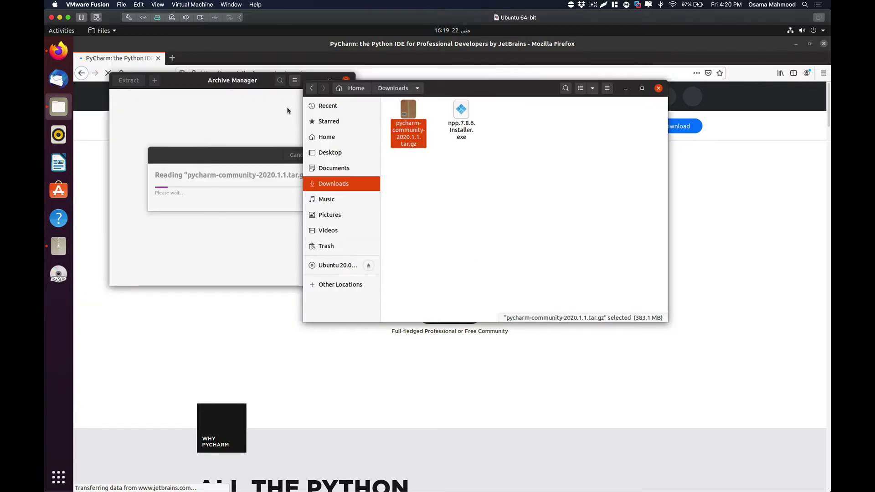
left_click(210, 91)
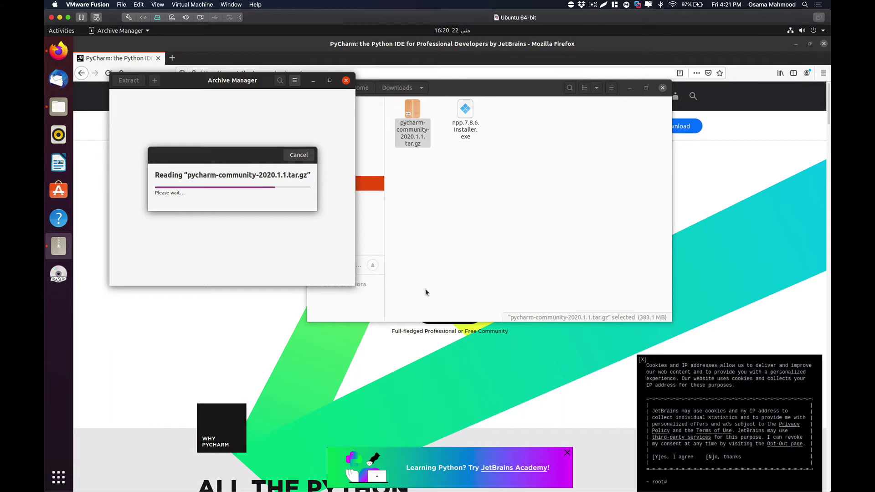
Step: Return to Firefox and open the download page from the PyCharm website
left_click(452, 352)
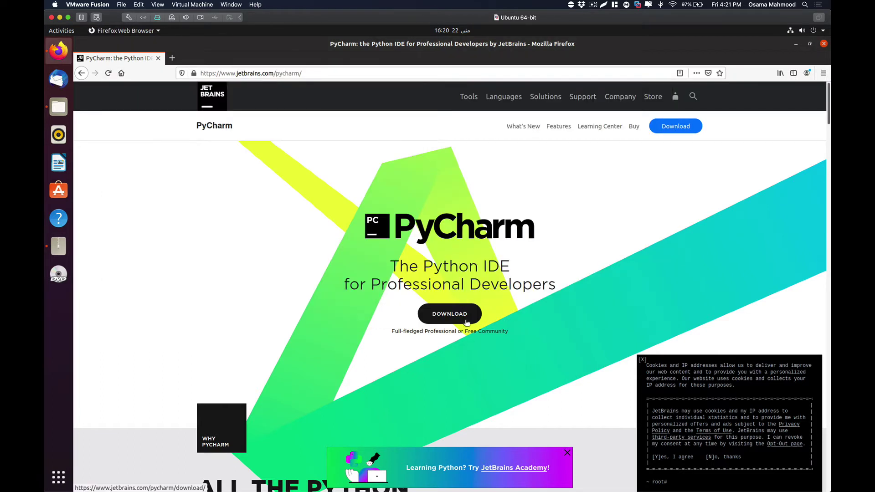
left_click(447, 316)
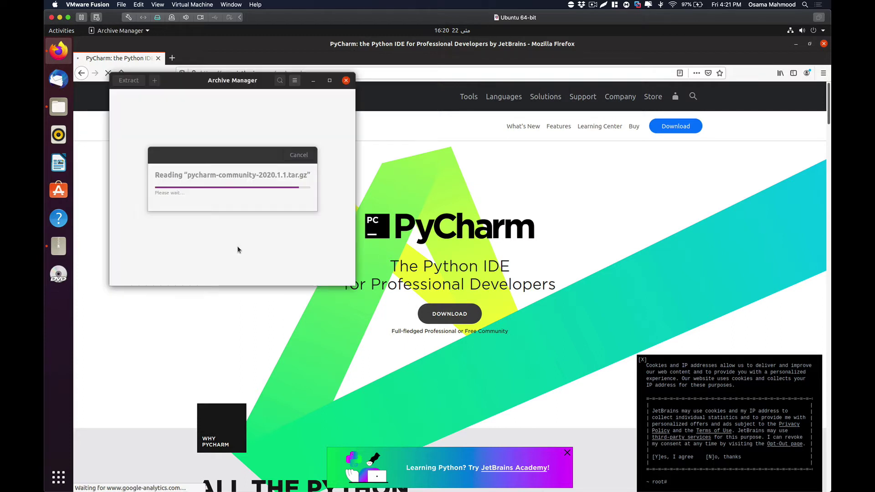
left_click(442, 307)
left_click(447, 309)
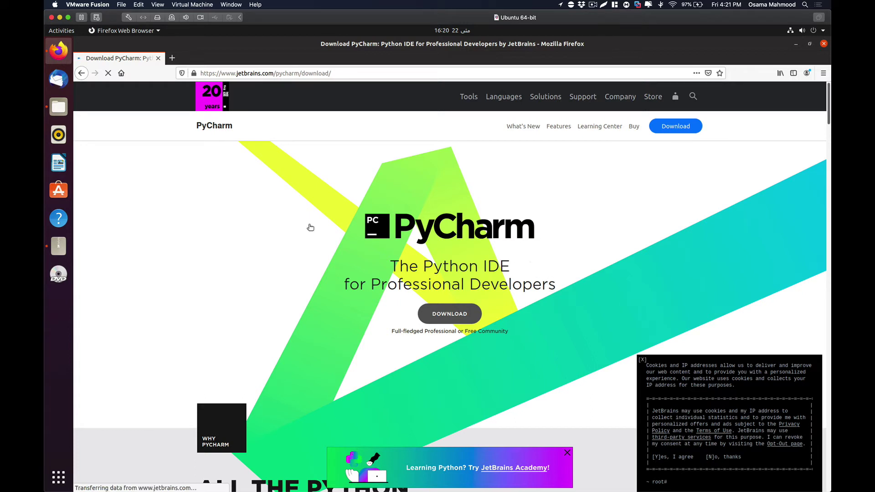
Step: Extract the pycharm-community-2020.1.1 folder from the archive into the Downloads folder
left_click(58, 247)
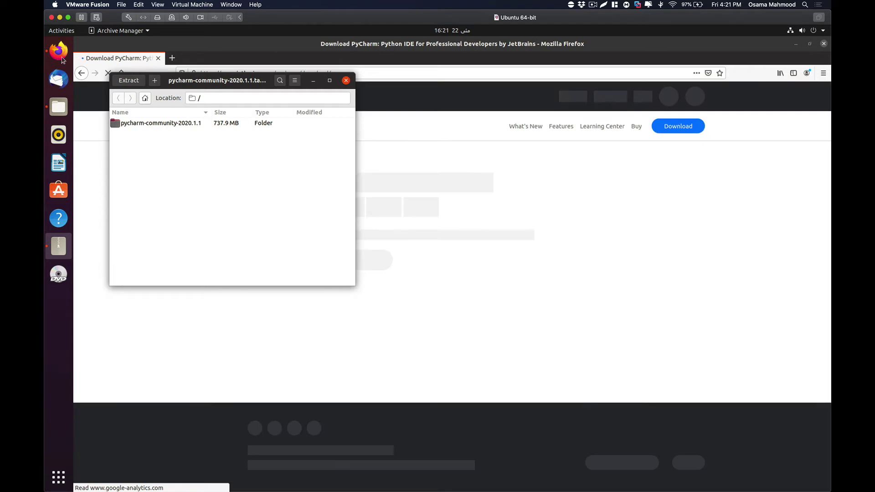
left_click(57, 106)
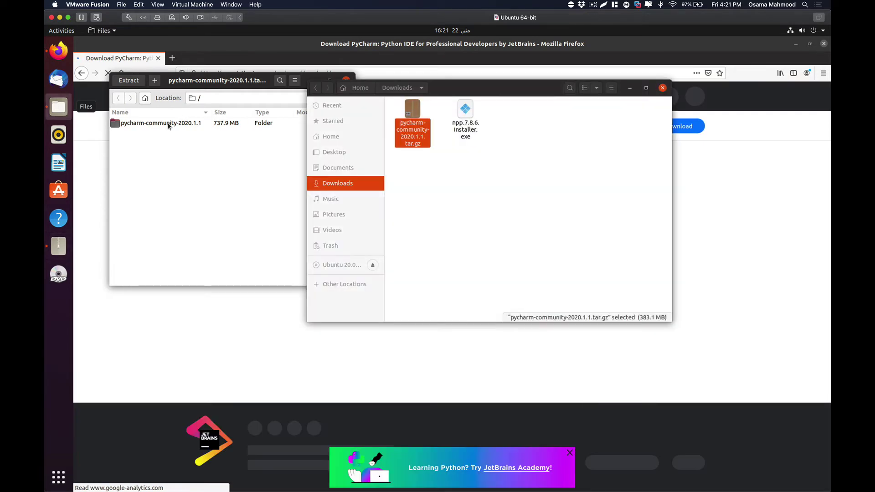
left_click_drag(273, 123, 508, 190)
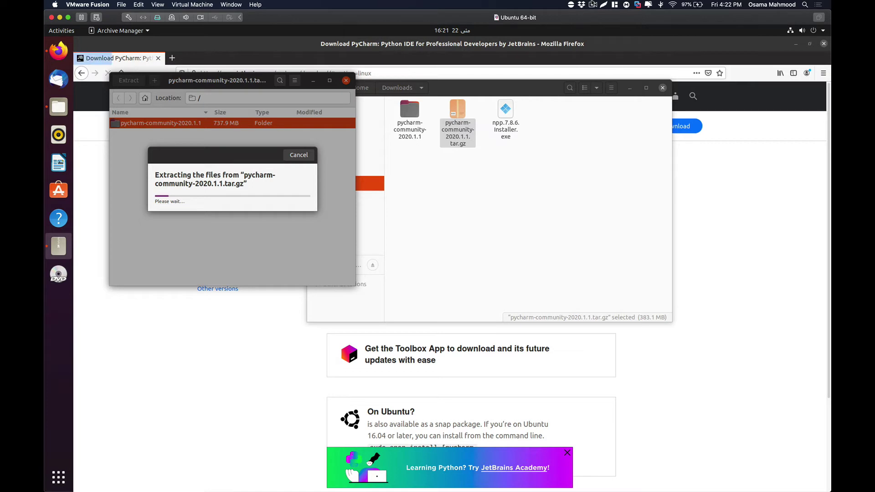
left_click(593, 5)
left_click(604, 30)
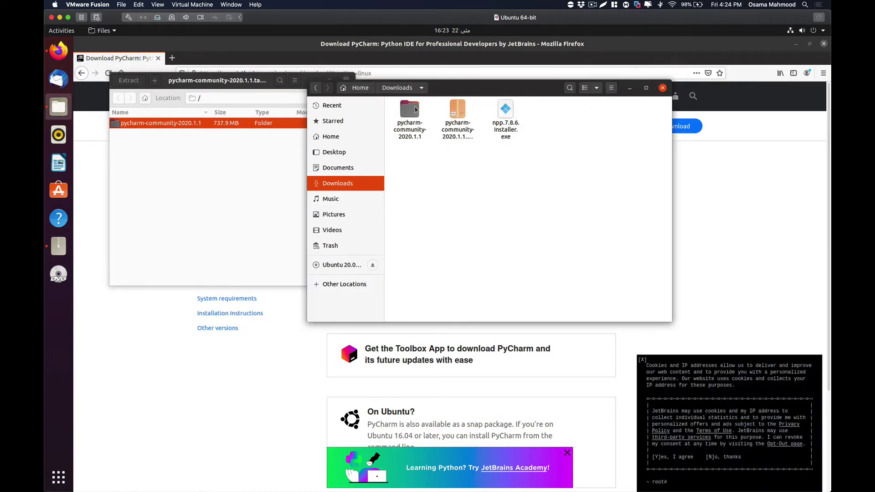
Step: Open a terminal in the extracted pycharm-community-2020.1.1 folder
double_click(409, 109)
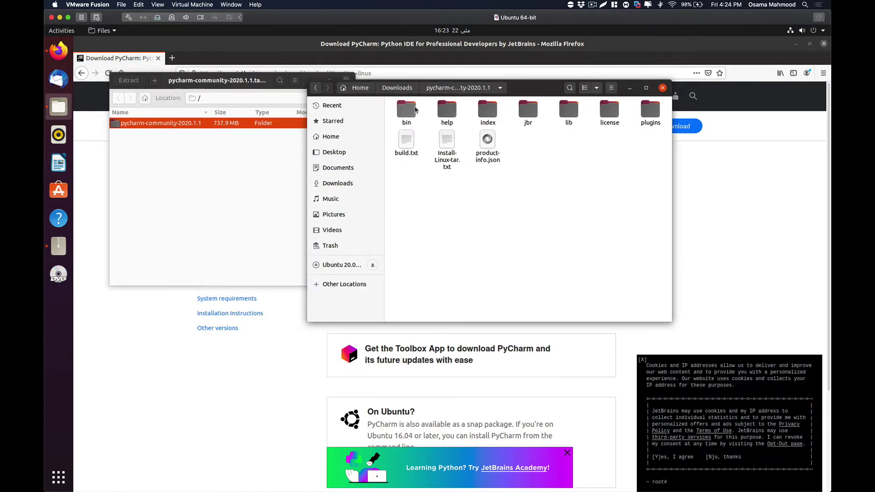
right_click(567, 175)
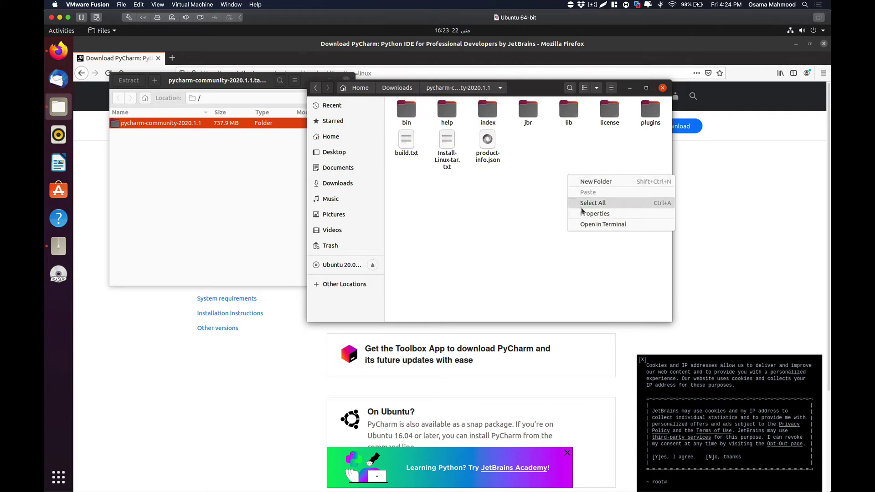
left_click(585, 224)
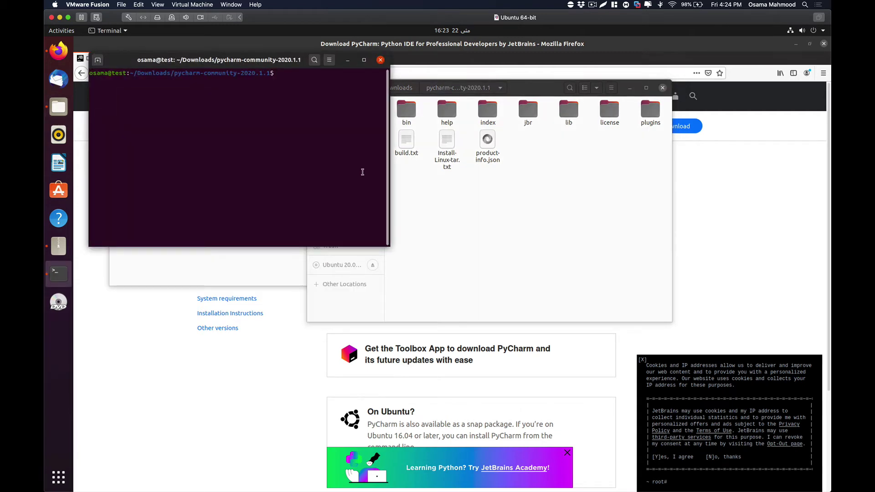
Step: Change to the bin directory in the terminal and list its files
type("cd bin/")
key("Return")
type("ls")
key("Return")
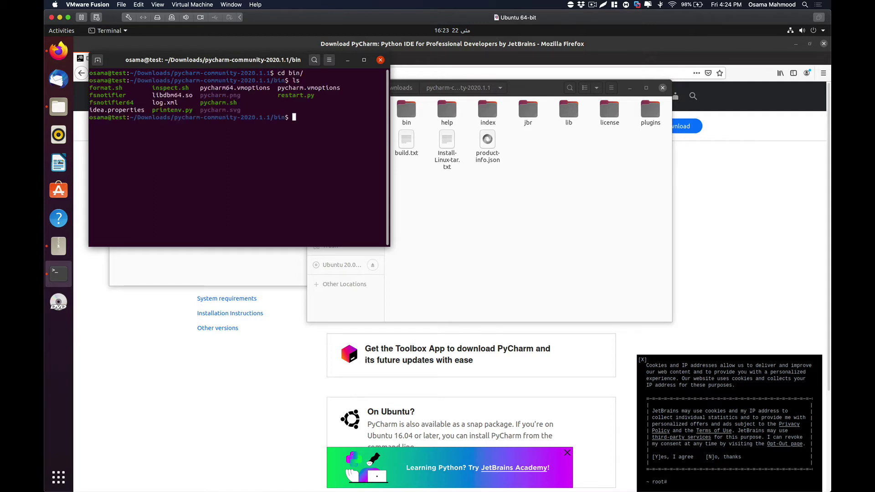
Step: Launch PyCharm by running the ./pycharm.sh script from the bin directory
left_click_drag(200, 102, 237, 101)
left_click(332, 150)
type("./")
type("pyc")
key("Tab")
key("Return")
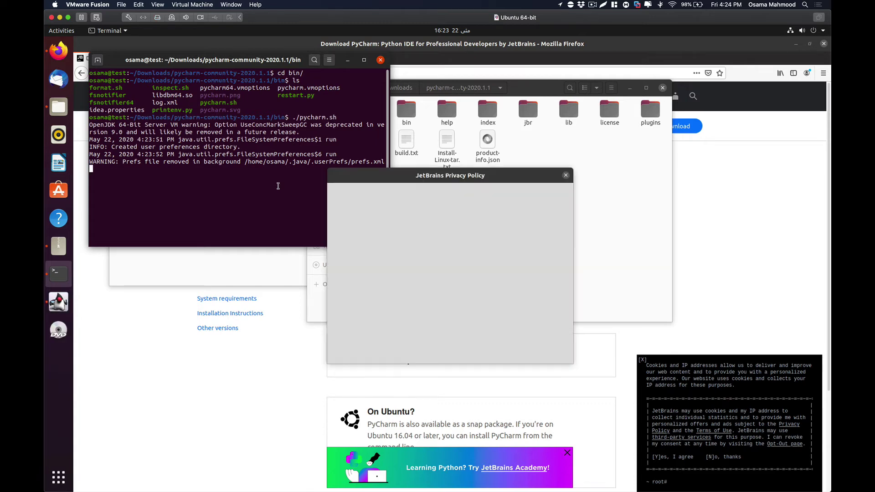
Step: Accept the JetBrains Privacy Policy and decline to send anonymous usage statistics
left_click(459, 337)
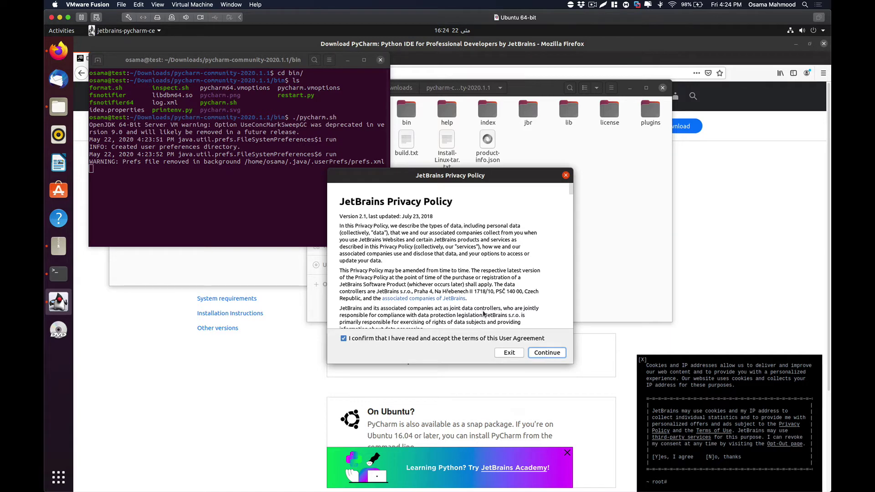
scroll(508, 300, "down", 5)
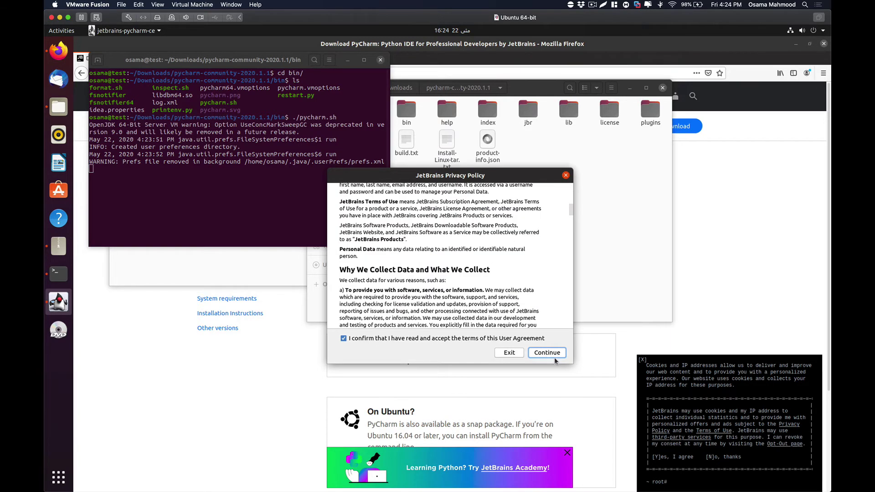
left_click(550, 354)
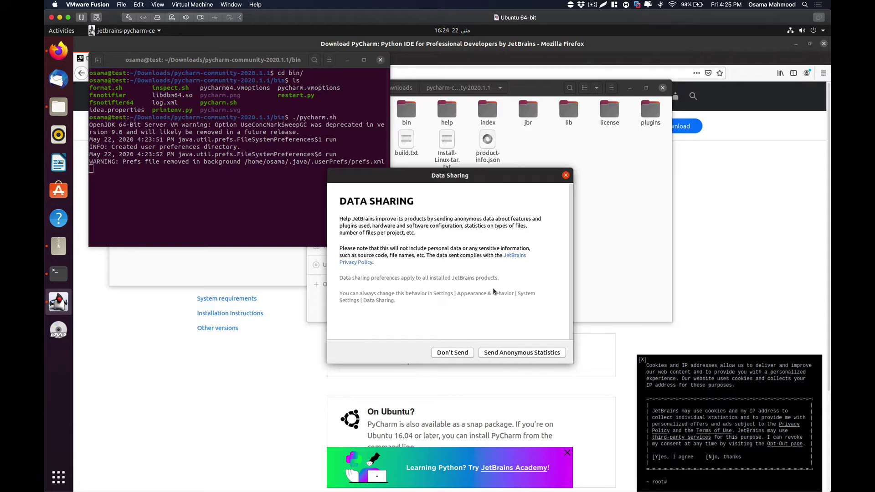
left_click(463, 355)
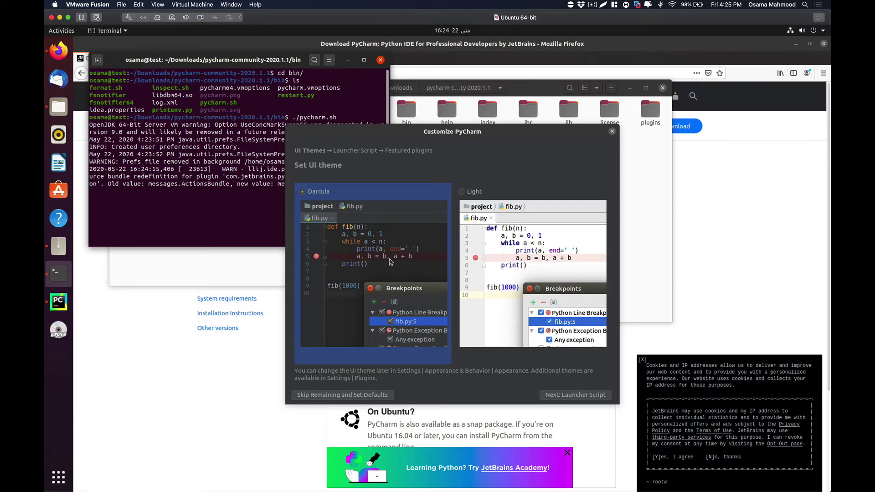
Step: Choose the Darcula UI theme and enable creation of the command-line launcher script at /usr/local/bin/charm
left_click(386, 277)
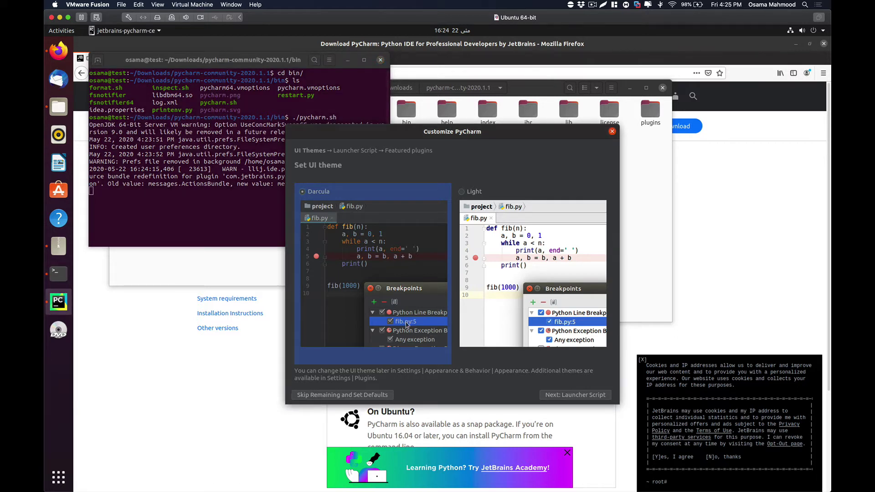
left_click(562, 396)
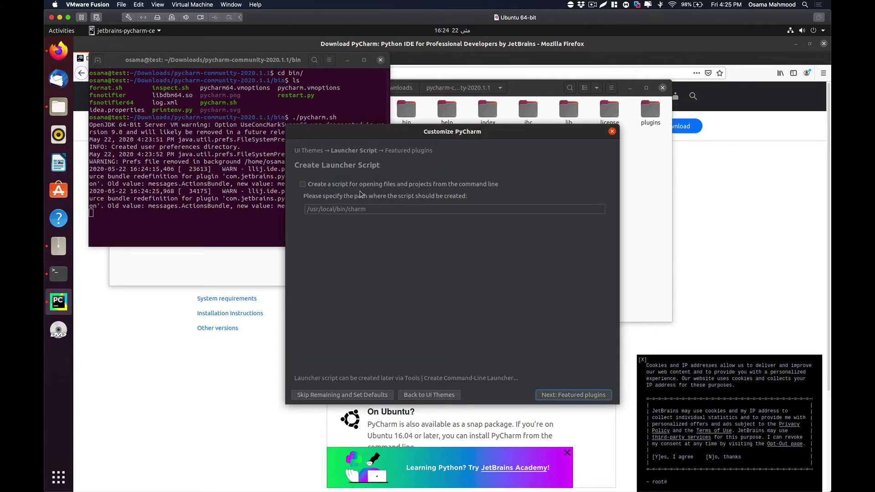
left_click(336, 186)
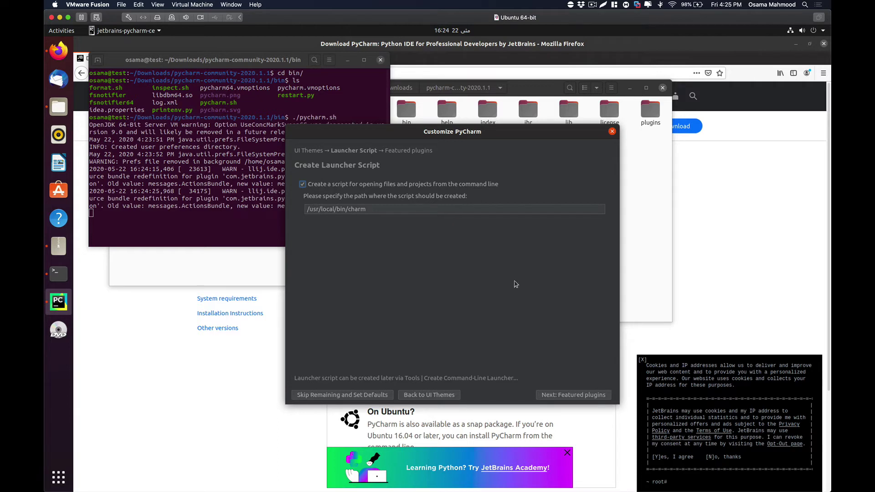
left_click(569, 397)
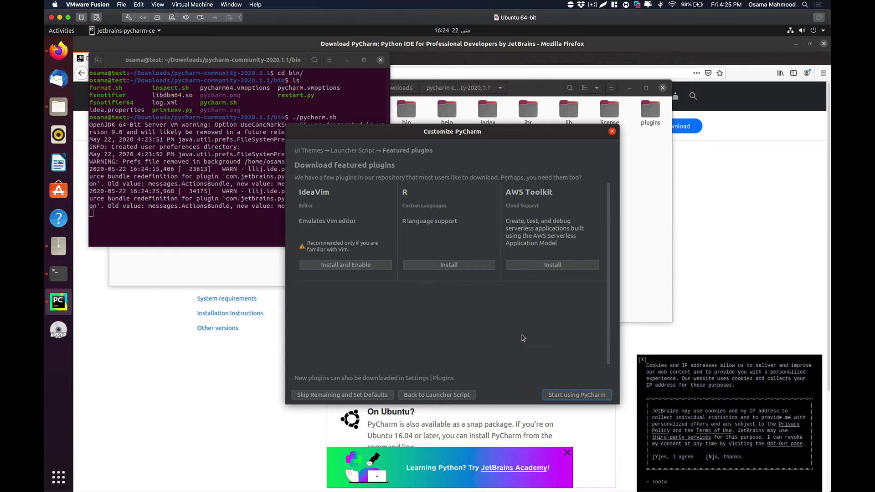
Step: Finish the customization without featured plugins and enter the account password to authorize the launcher script installation
left_click(569, 397)
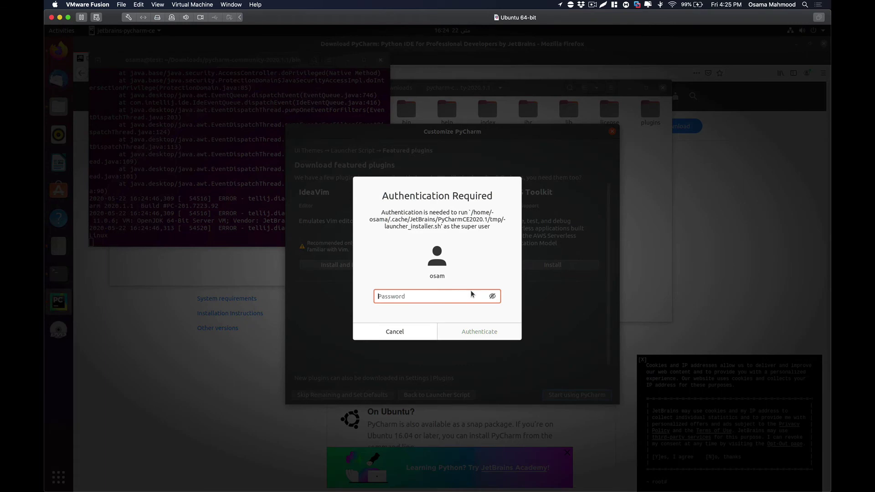
type("******")
key("Return")
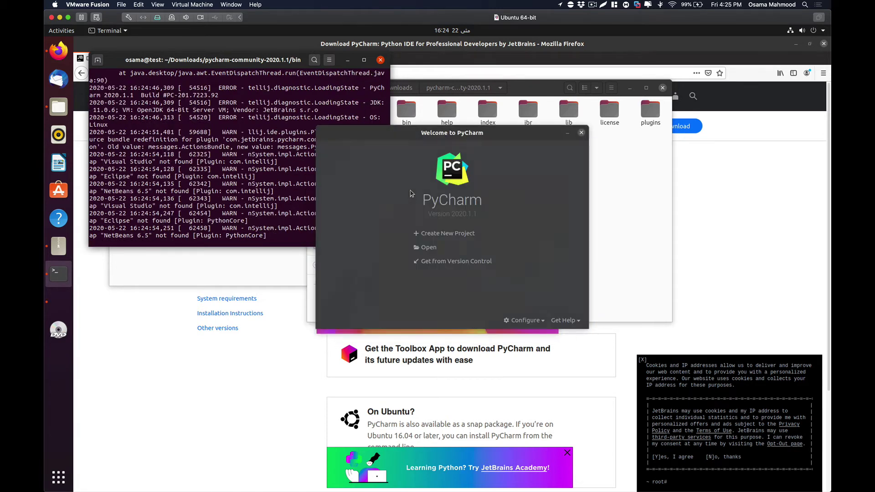
Step: Create a new project named HelloWorld in PycharmProjects with a new Virtualenv environment based on /usr/bin/python3.8
left_click(440, 235)
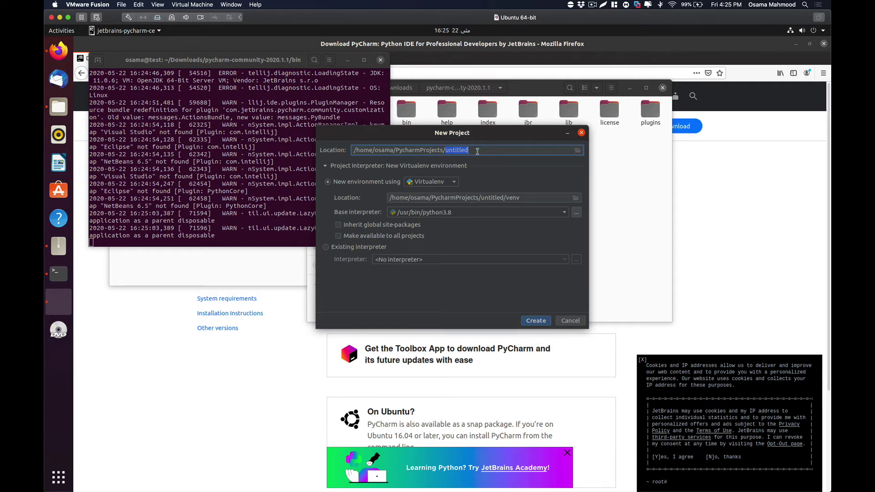
type("How")
key("BackSpace")
key("BackSpace")
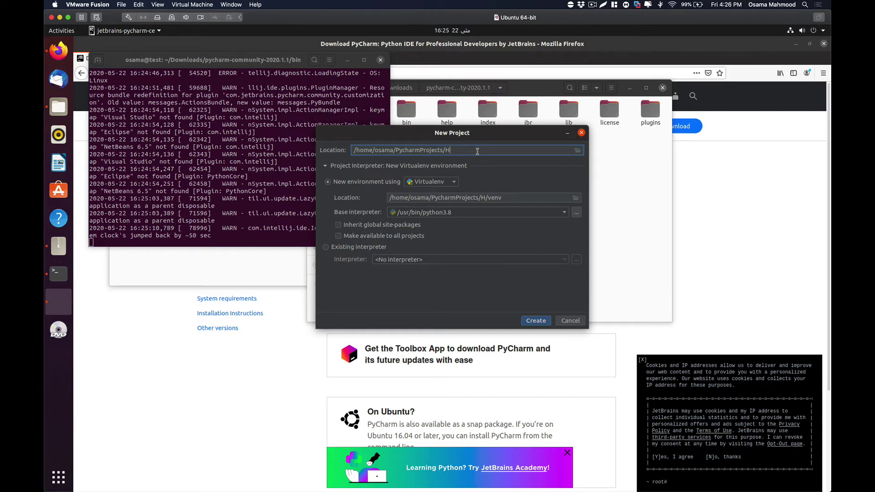
type("elloWorld")
left_click(532, 323)
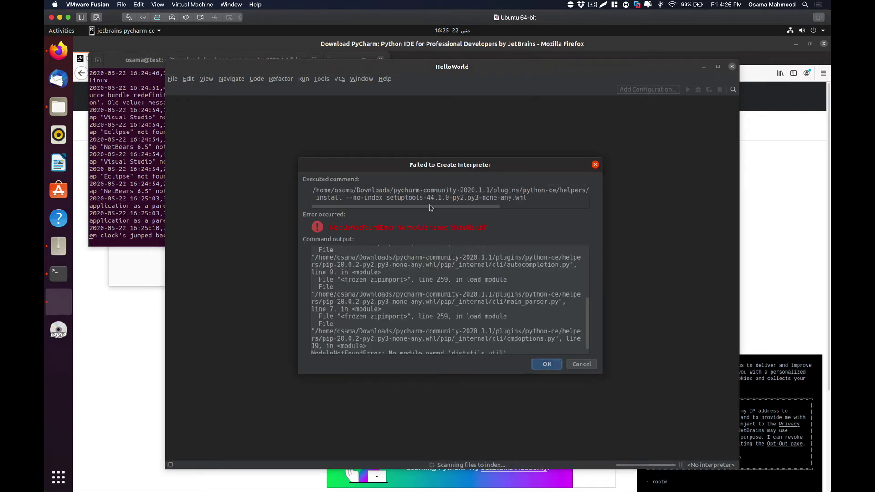
Step: Read through the interpreter creation error, dismiss it and close the Tip of the Day
triple_click(372, 189)
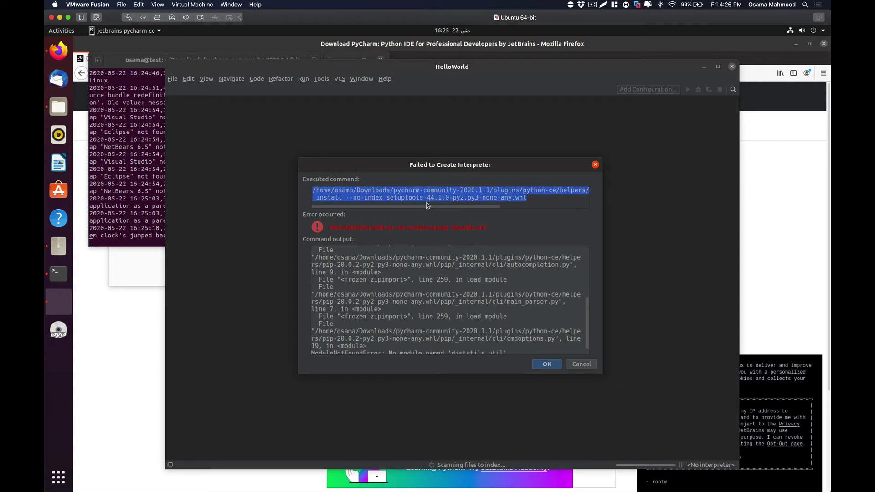
left_click(428, 205)
scroll(505, 329, "down", 1)
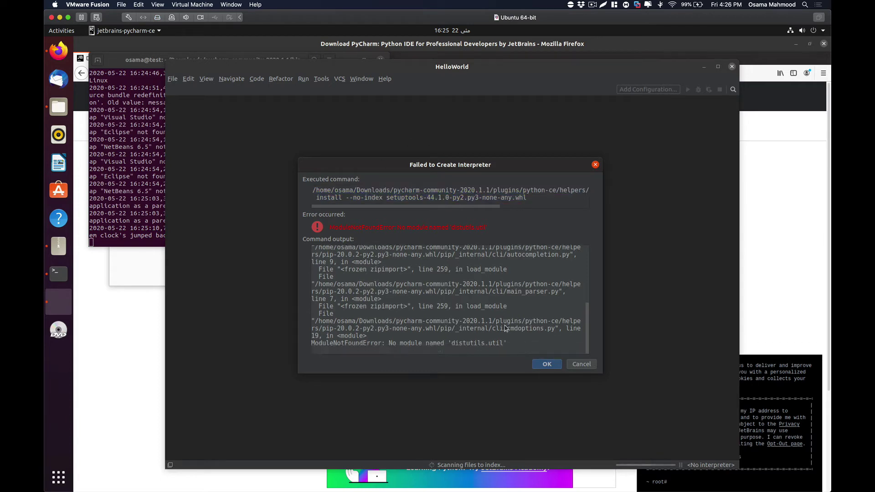
left_click(546, 366)
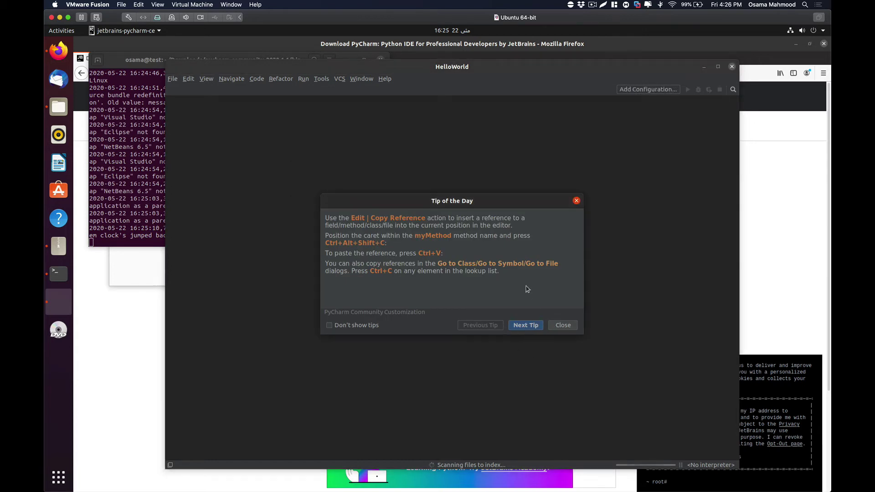
left_click(569, 325)
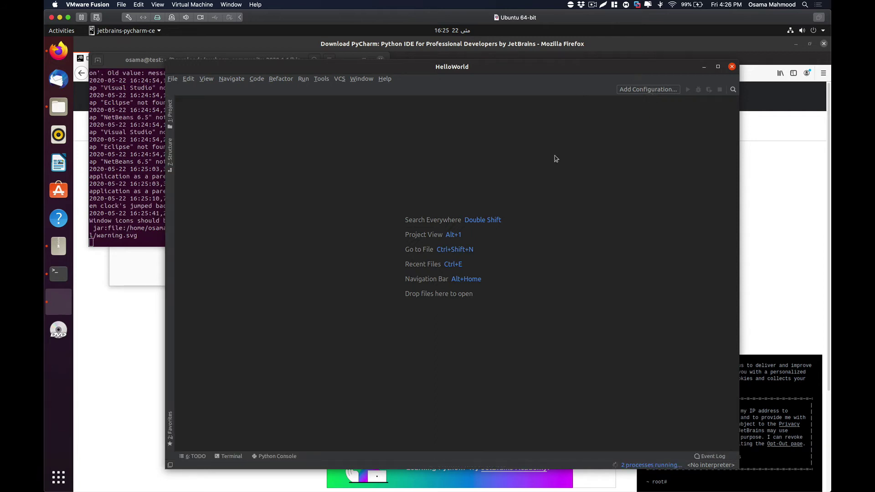
Step: Show the Project tool window, with a brief look at the Structure view before returning to it
double_click(172, 124)
left_click(172, 117)
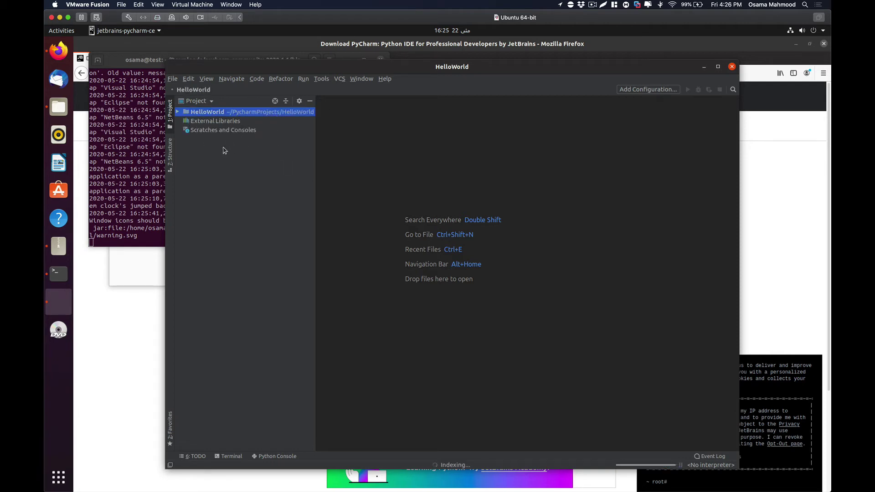
left_click(170, 155)
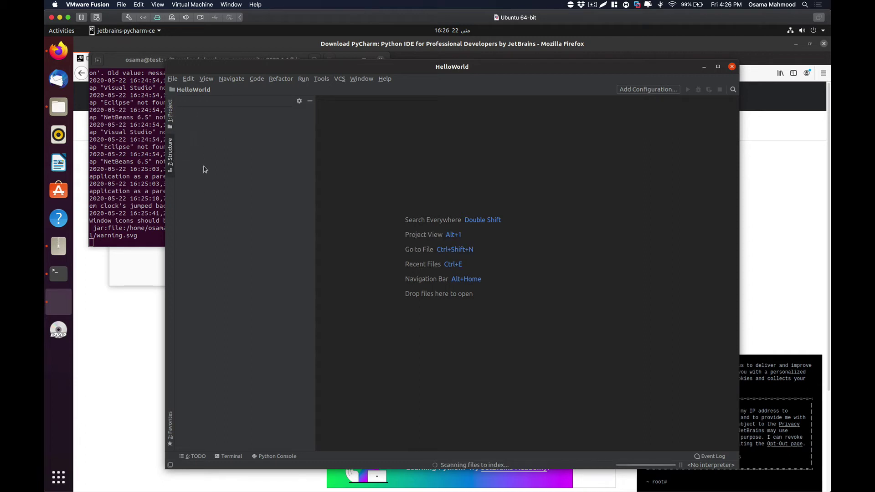
left_click(172, 122)
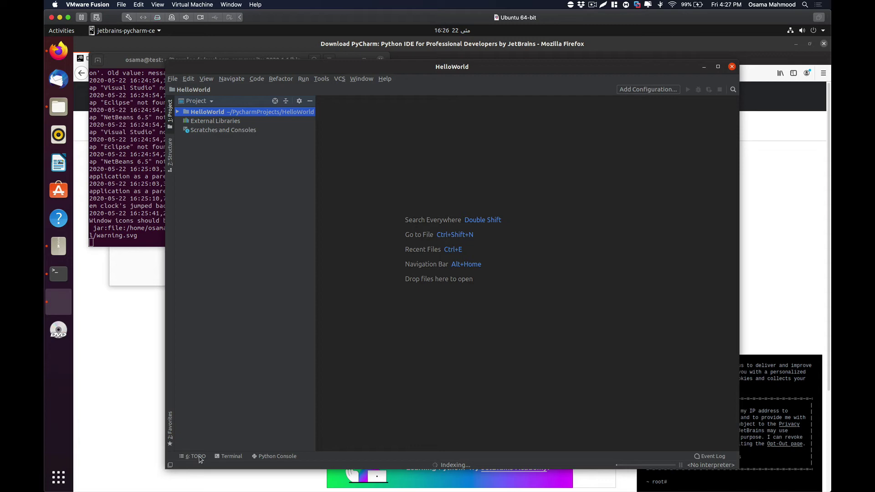
Step: Look at the project's TODO list and close it again
left_click(199, 457)
left_click(199, 457)
left_click(199, 456)
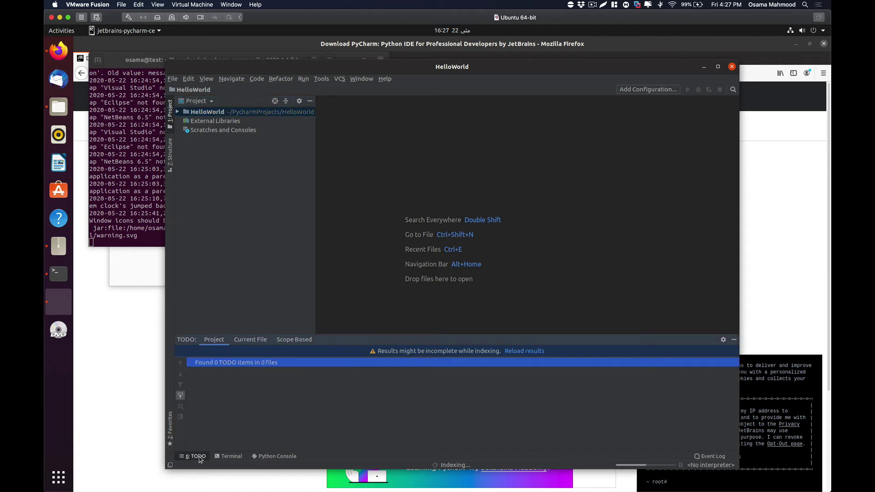
left_click(199, 457)
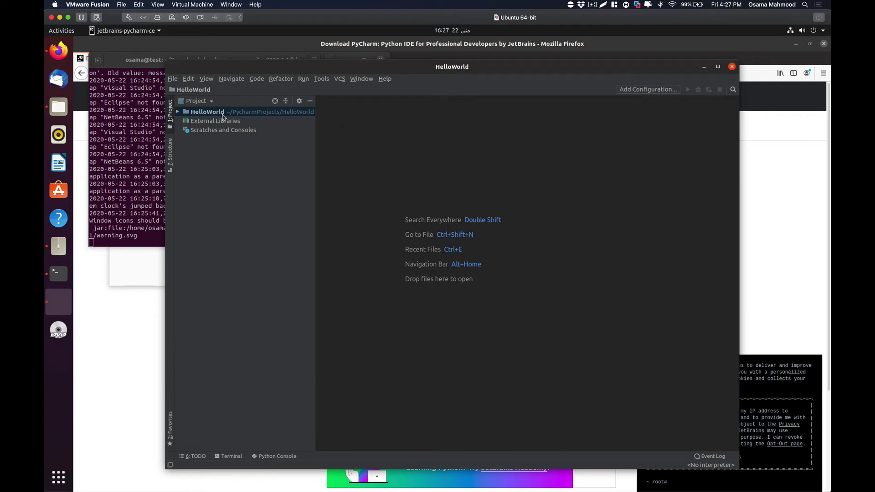
Step: Expand the HelloWorld project and its venv folder in the project tree
left_click(183, 114)
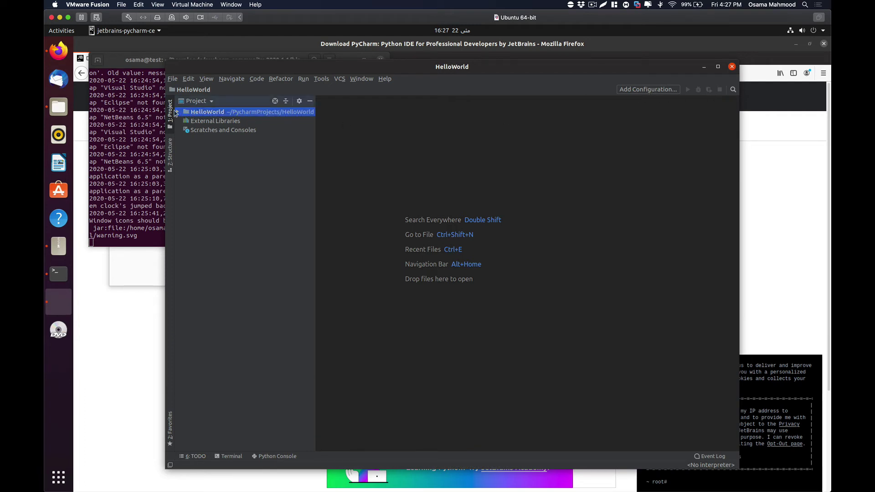
left_click(177, 112)
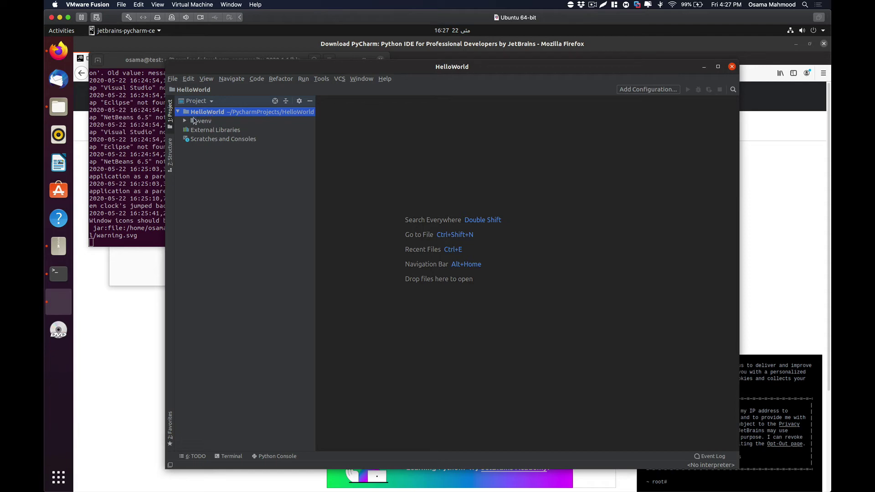
left_click(185, 121)
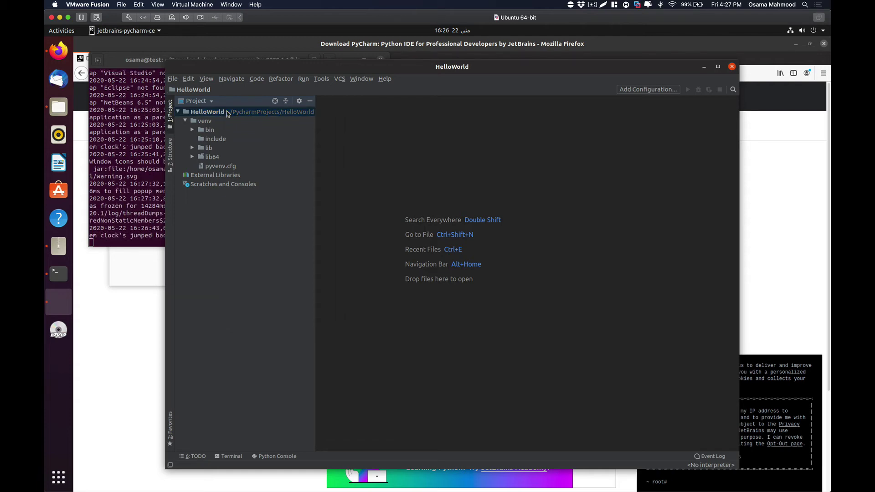
Step: Create a Python file named hello.py in the root of the HelloWorld project
right_click(228, 113)
mouse_move(248, 122)
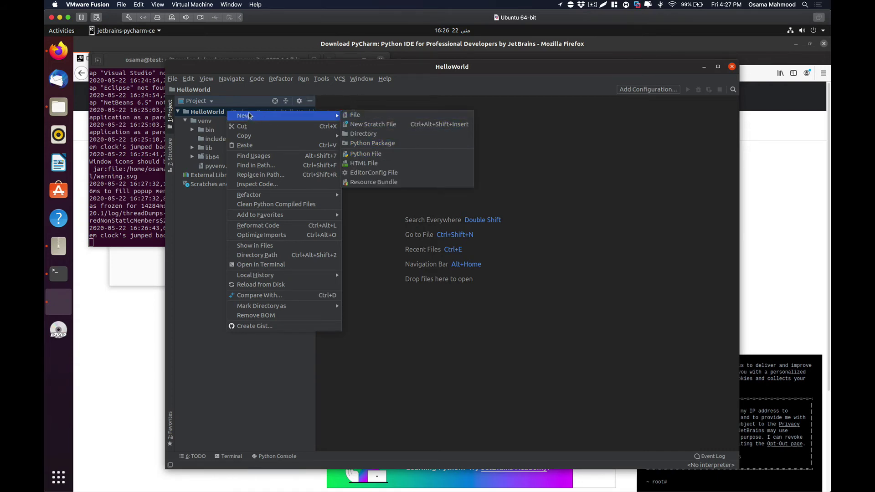
left_click(369, 155)
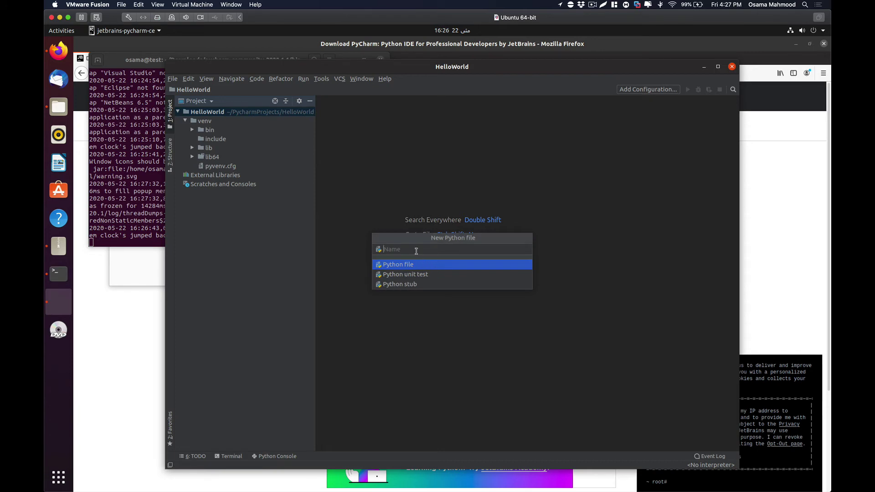
type("hello.py")
key("Return")
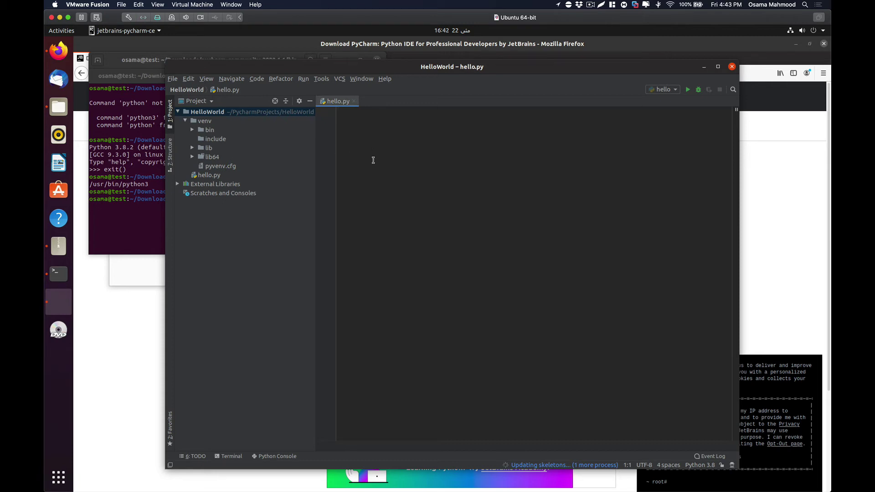
Step: Switch to the terminal, run which python3 and copy the interpreter path it returns
left_click_drag(410, 68, 442, 69)
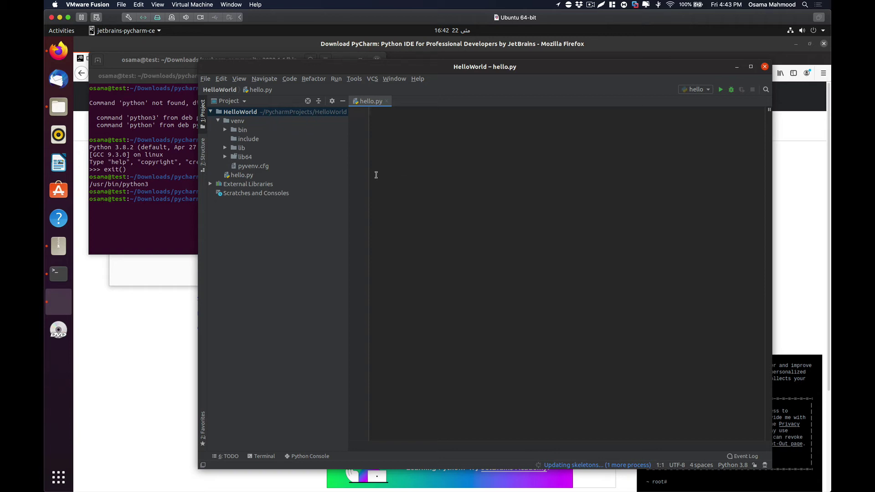
left_click(191, 179)
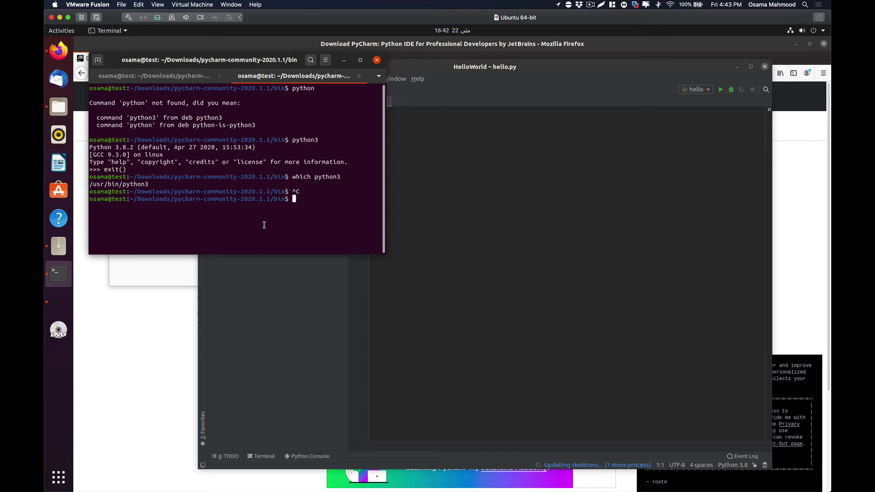
type("which pu")
key("BackSpace")
type("ython3")
key("Return")
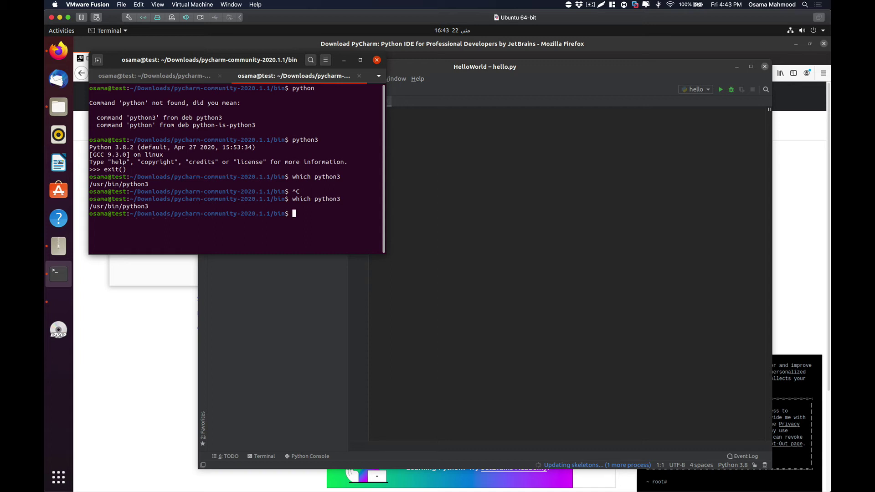
double_click(132, 207)
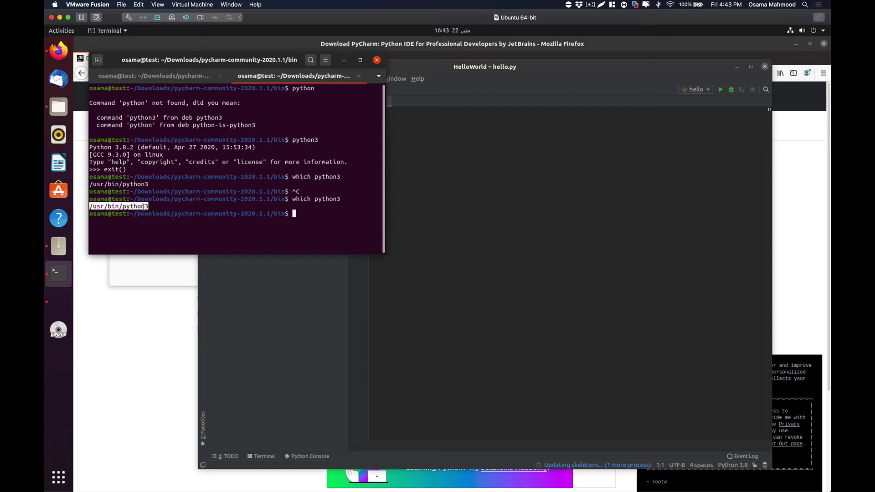
right_click(143, 207)
left_click(153, 214)
Step: Return to PyCharm, open the HelloWorld project's interpreter settings and check the list of available interpreters
left_click(505, 163)
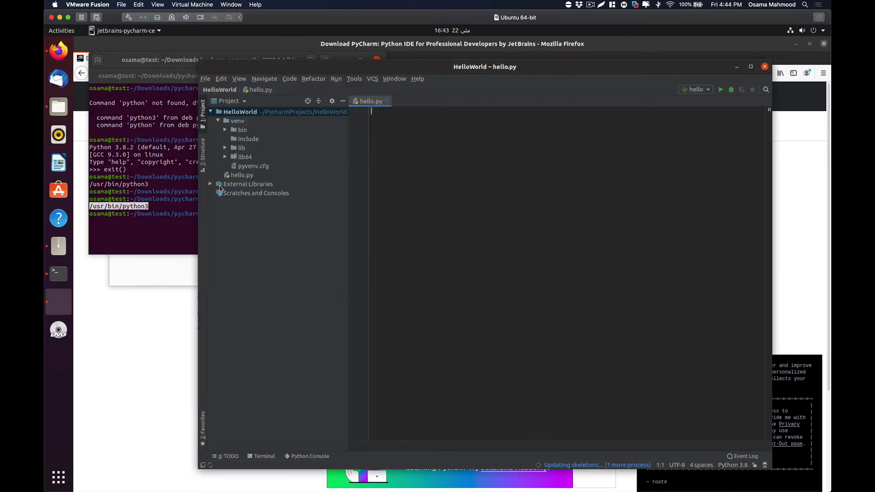
left_click(205, 81)
left_click(228, 168)
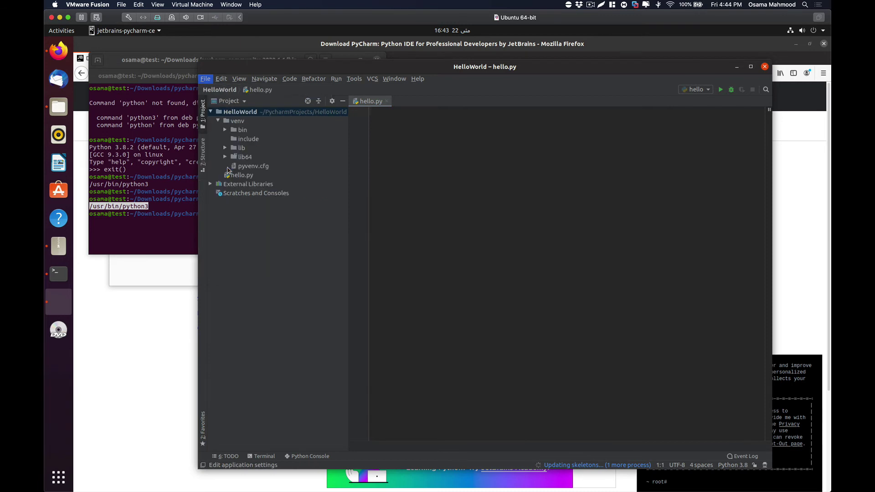
left_click(335, 205)
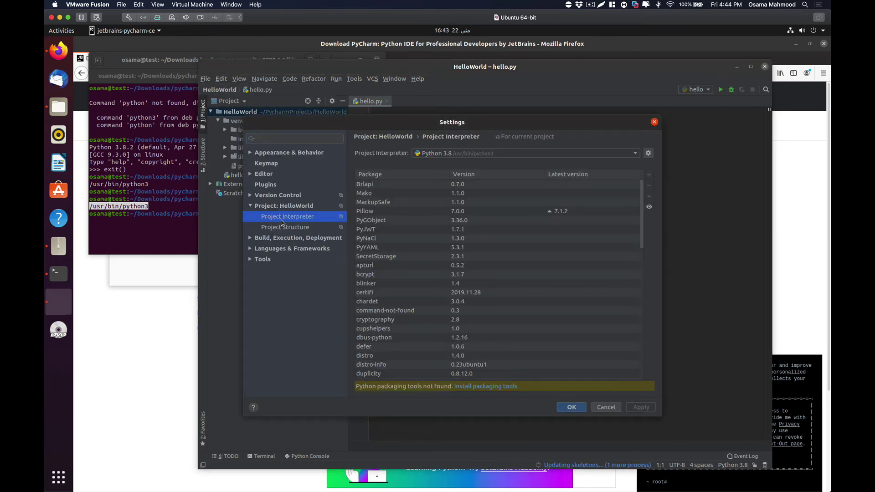
left_click(543, 156)
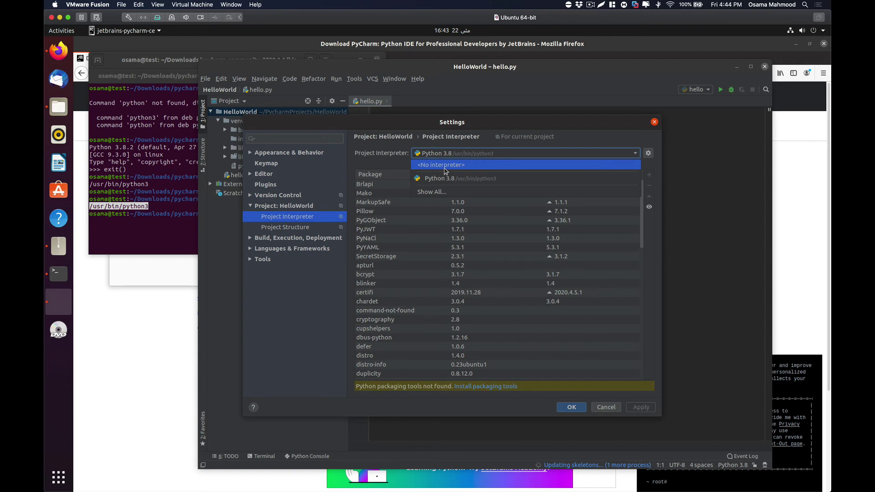
left_click(649, 152)
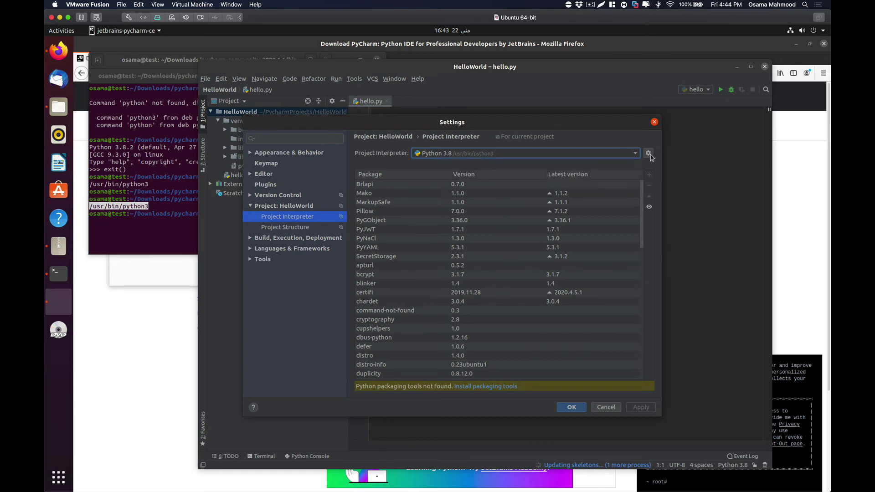
Step: Add a system interpreter to the project using the path /usr/bin/python3
left_click(651, 155)
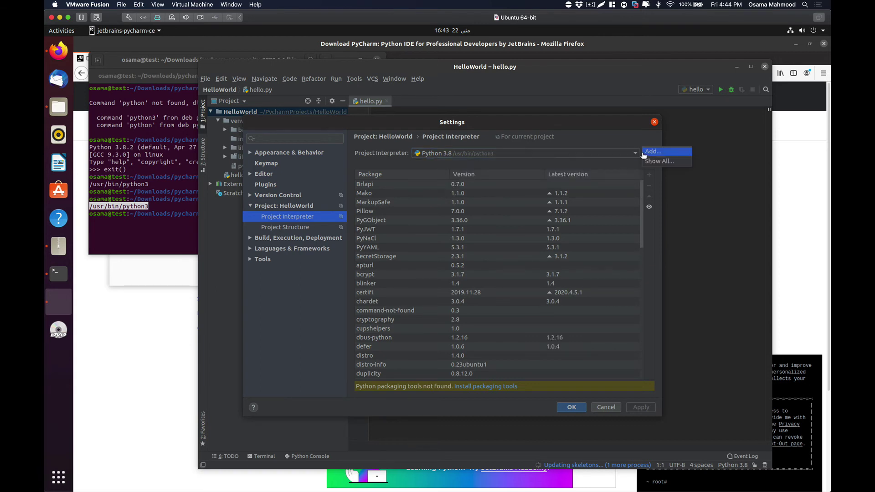
left_click(653, 156)
left_click(653, 156)
left_click(597, 173)
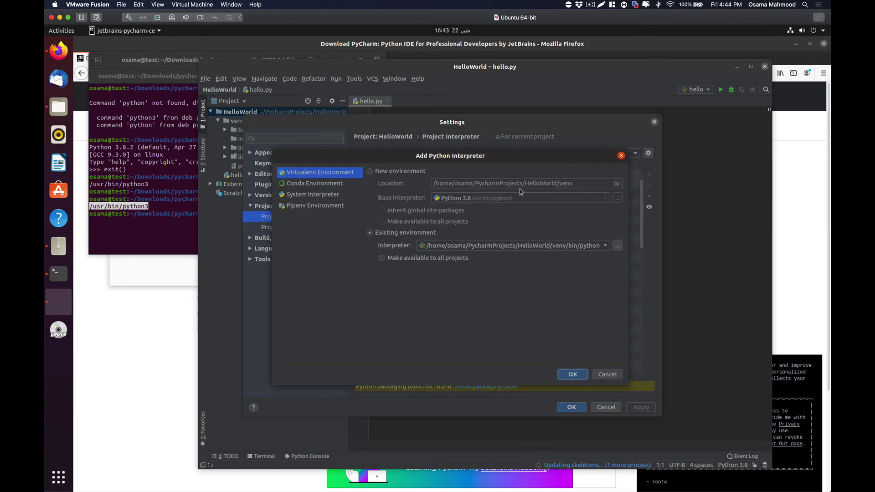
left_click(317, 196)
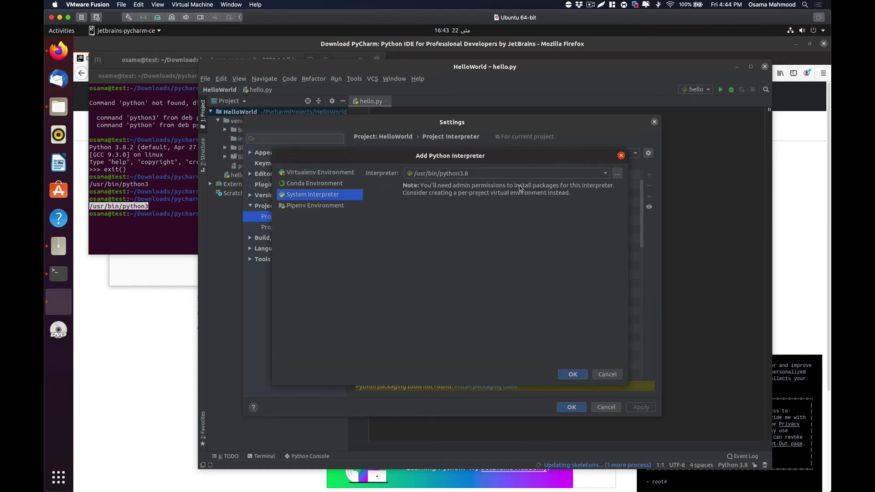
left_click(618, 175)
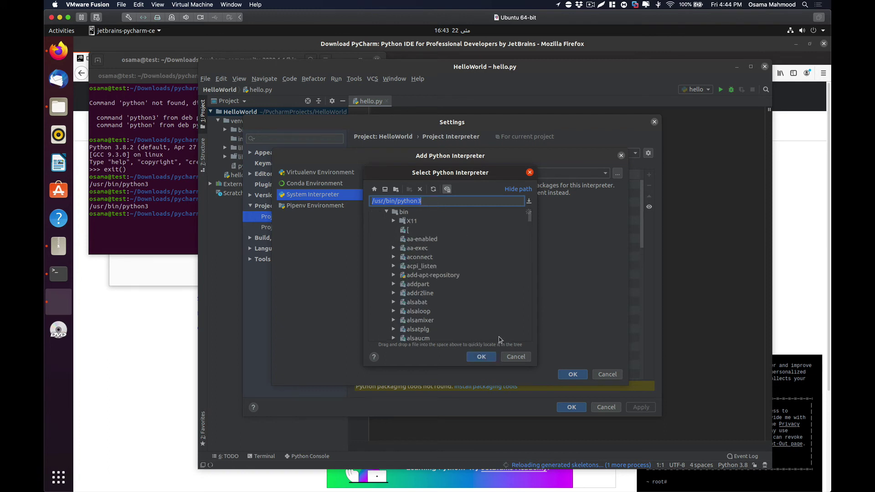
left_click(493, 360)
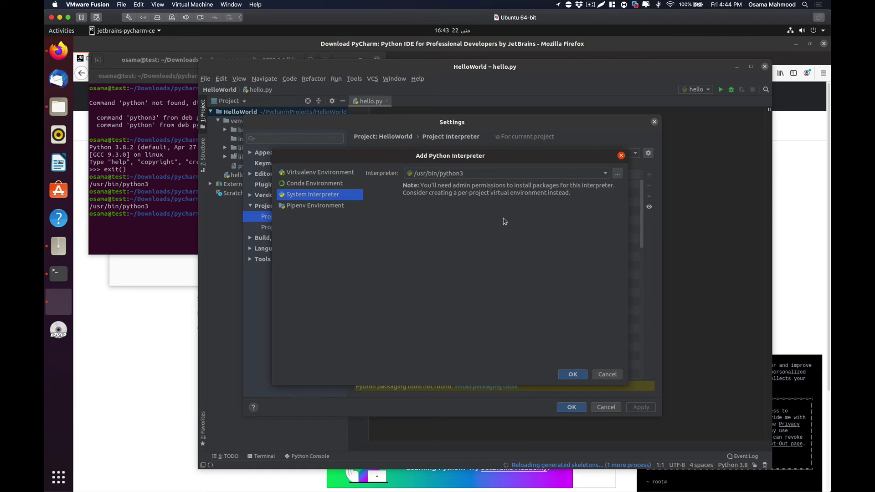
left_click(573, 375)
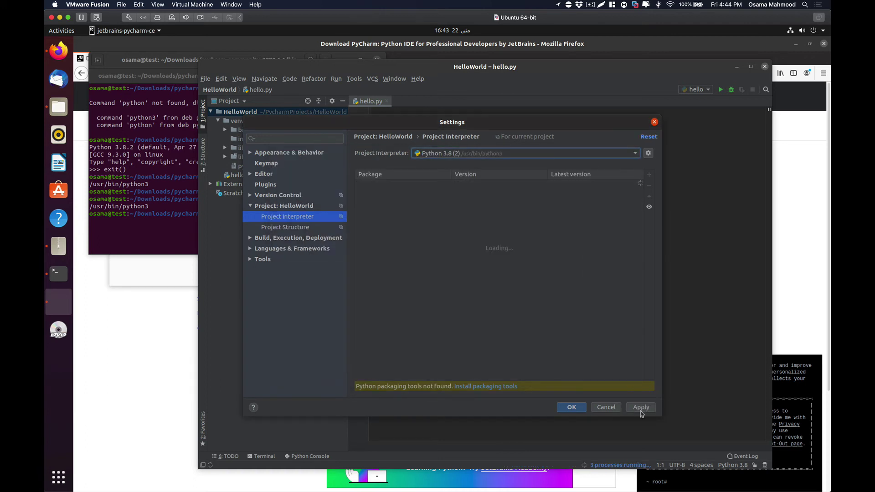
Step: Select the existing Python 3.8 entry as the project interpreter and apply the settings
left_click(536, 155)
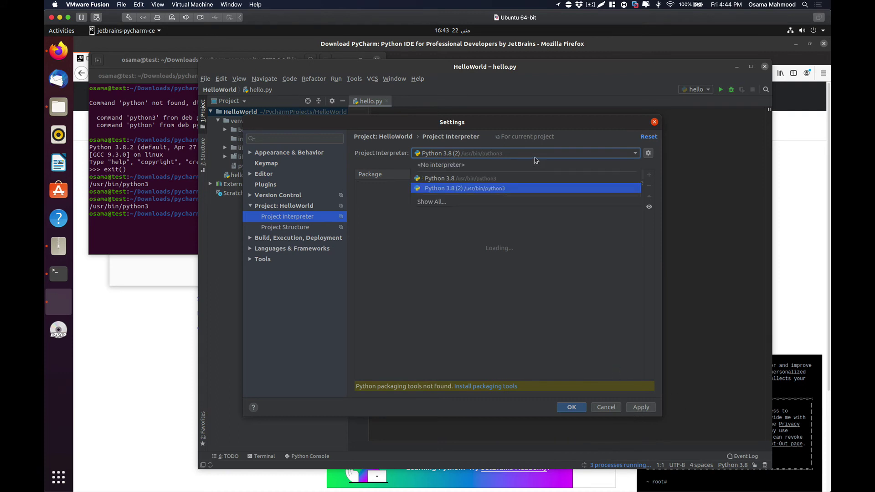
left_click(563, 178)
left_click(639, 408)
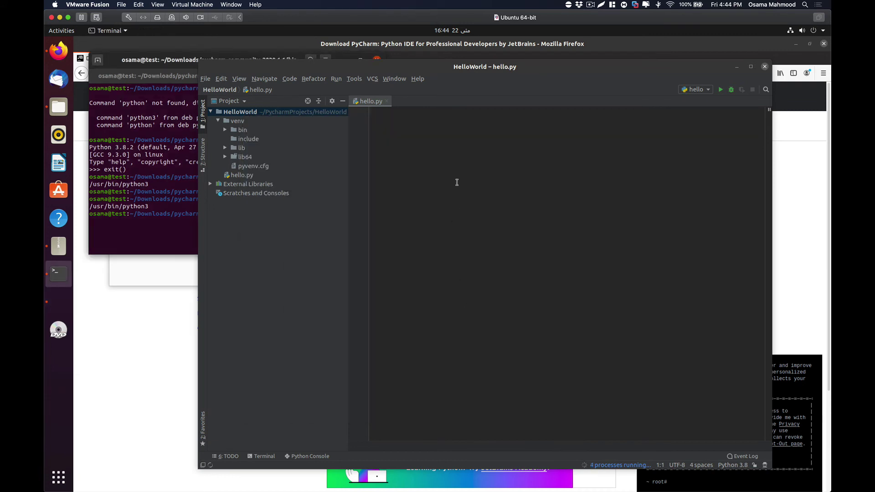
Step: Write the line print ("hello world!!!!!") in hello.py
left_click(453, 139)
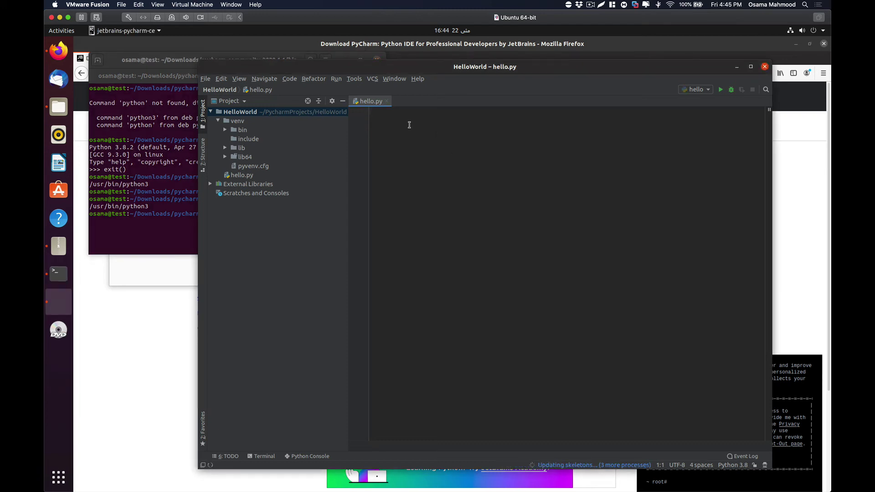
type("p")
key("BackSpace")
key("BackSpace")
type("print ")
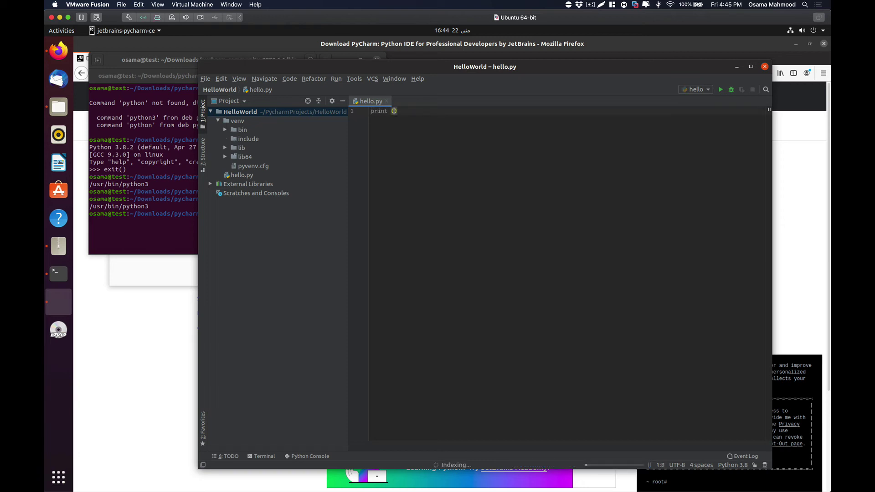
type("('")
type("hello ")
type("world")
type("!!!!!")
Step: Run hello.py and check the line it prints in the run output
left_click(721, 90)
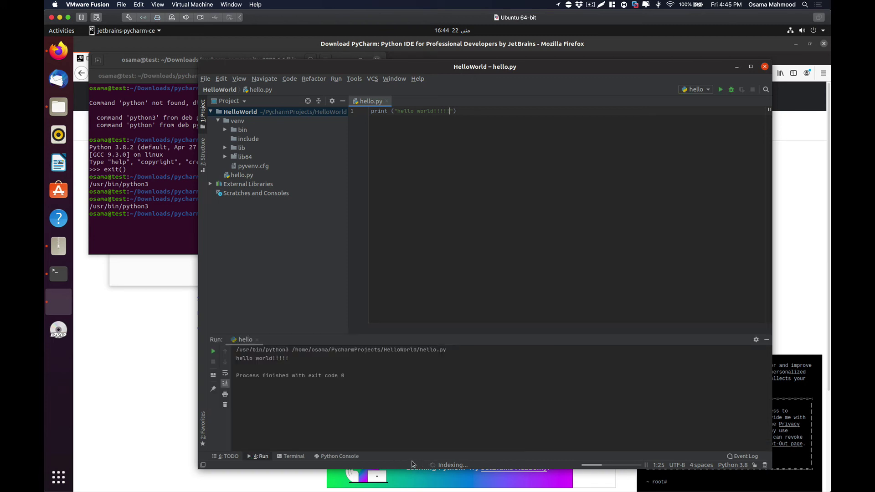
triple_click(247, 356)
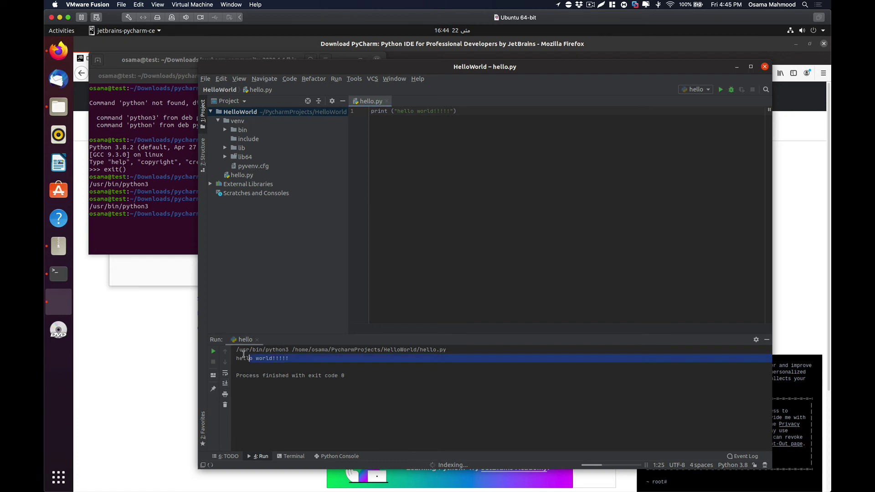
left_click(260, 361)
triple_click(235, 359)
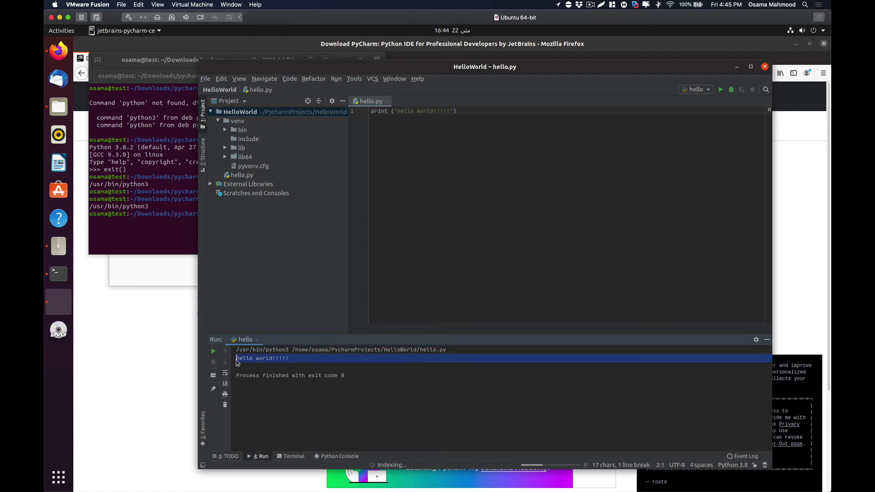
left_click(300, 369)
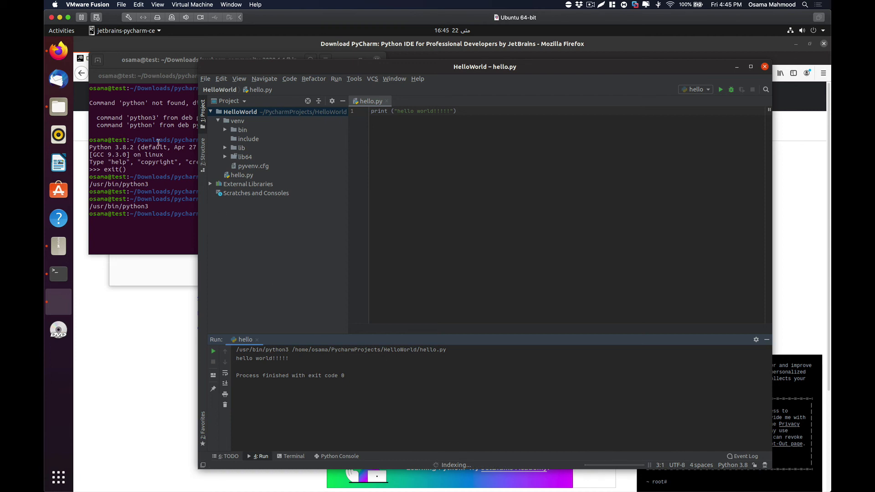
Step: Switch to the terminal window and look over the sessions in both of its tabs
left_click(183, 89)
left_click(200, 78)
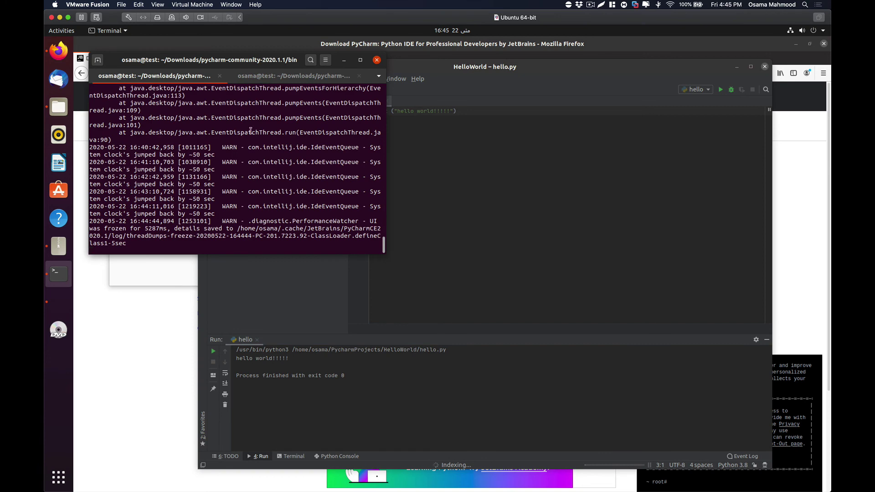
left_click(272, 81)
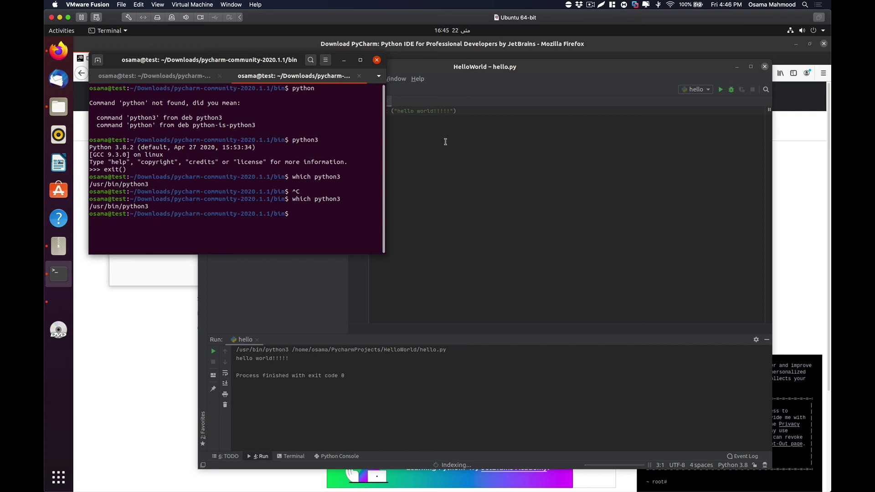
Step: Return to PyCharm and create a desktop entry for all users, authorizing it with the account password
left_click(454, 101)
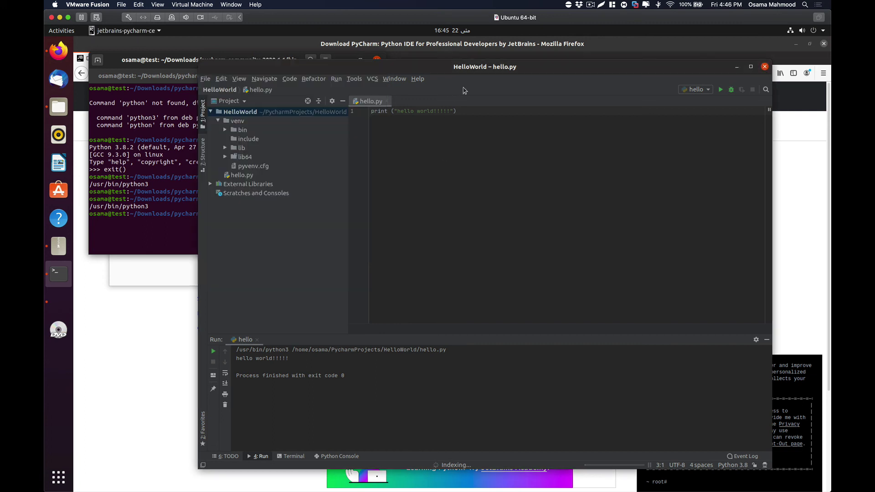
left_click(355, 79)
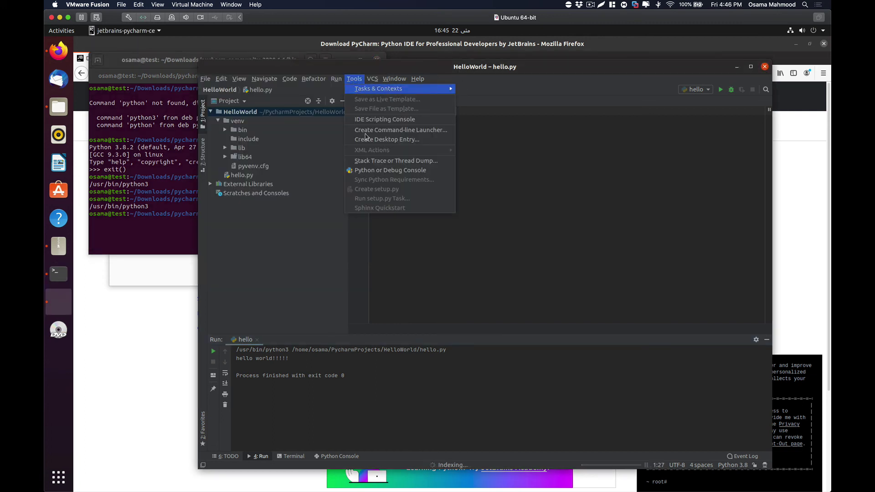
left_click(380, 140)
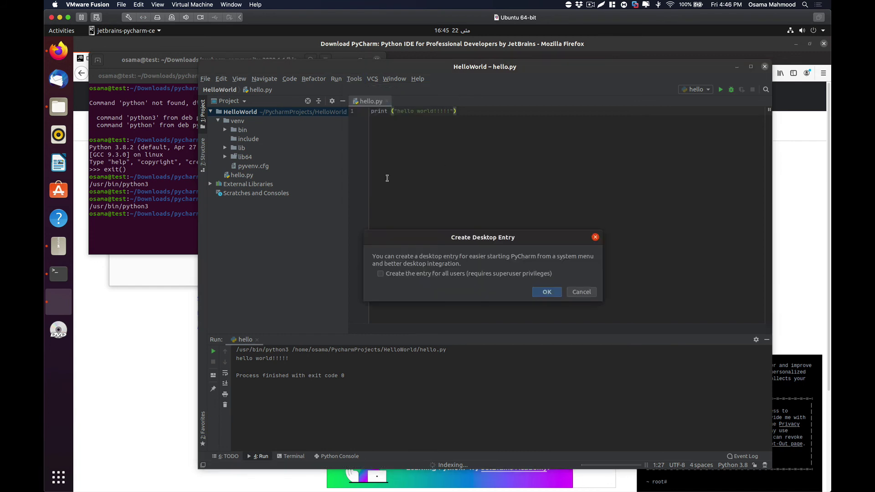
left_click(484, 275)
left_click(537, 290)
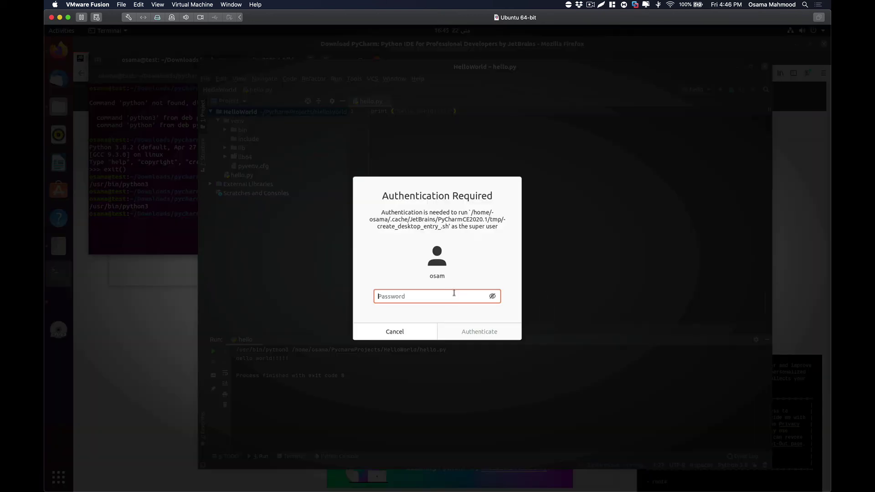
type("******")
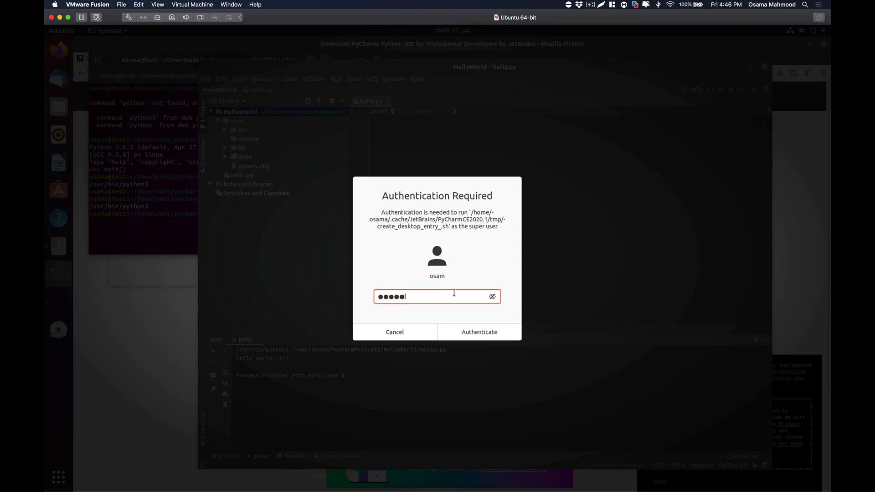
key("Return")
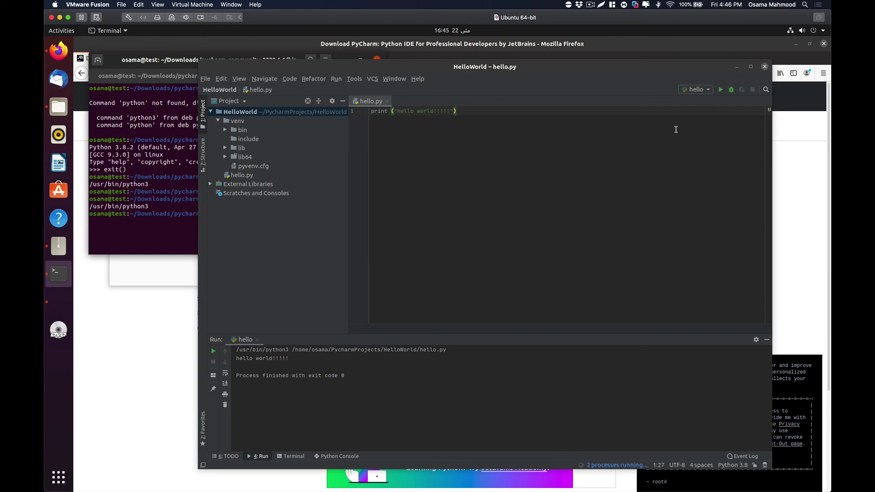
Step: Exit PyCharm and close the terminal window, including its running processes
left_click(765, 67)
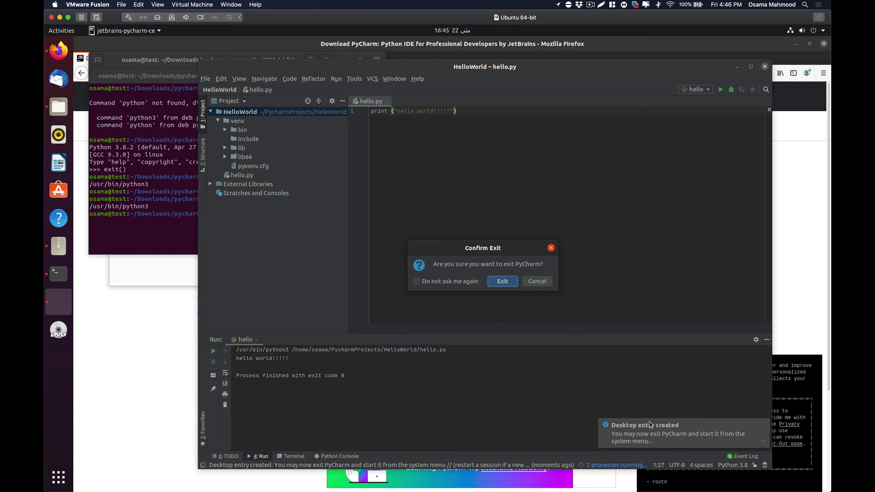
left_click(503, 282)
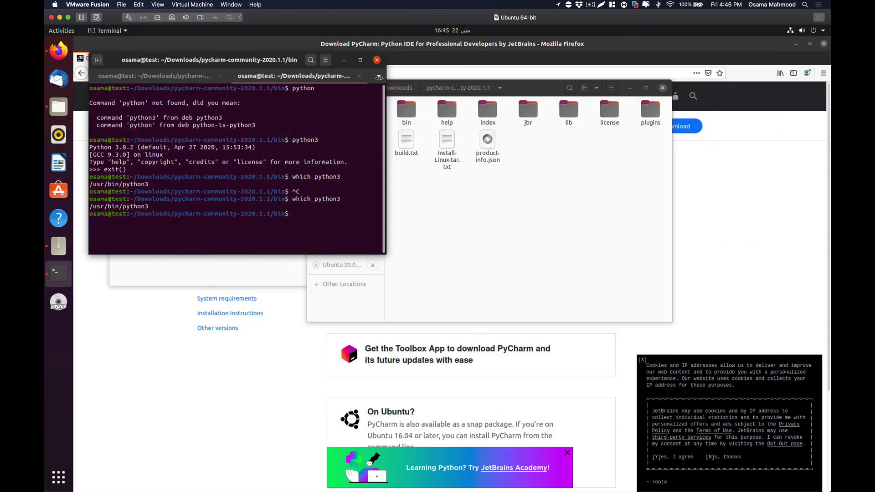
left_click(377, 60)
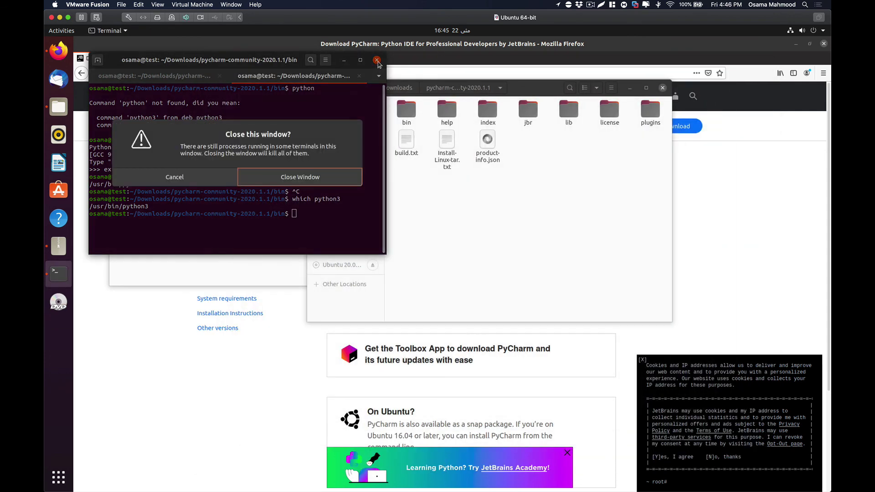
left_click(304, 171)
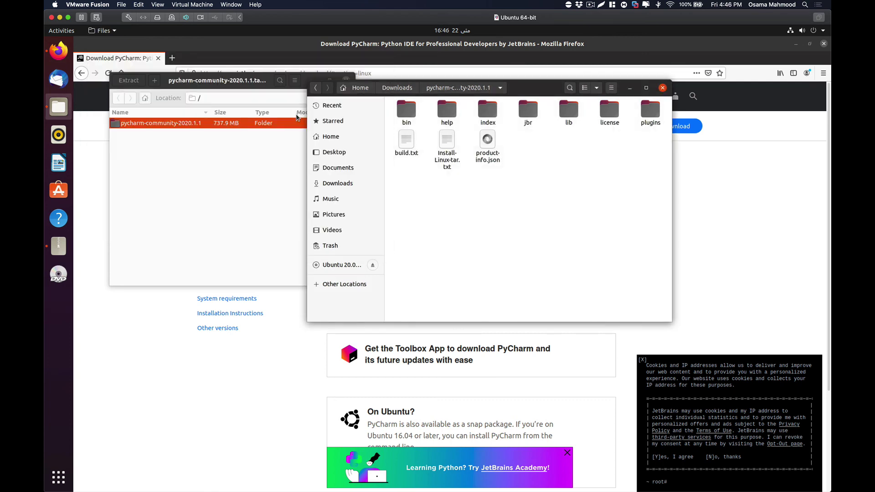
Step: Clear the desktop by closing the archive manager and file manager windows and minimizing Firefox
left_click(350, 75)
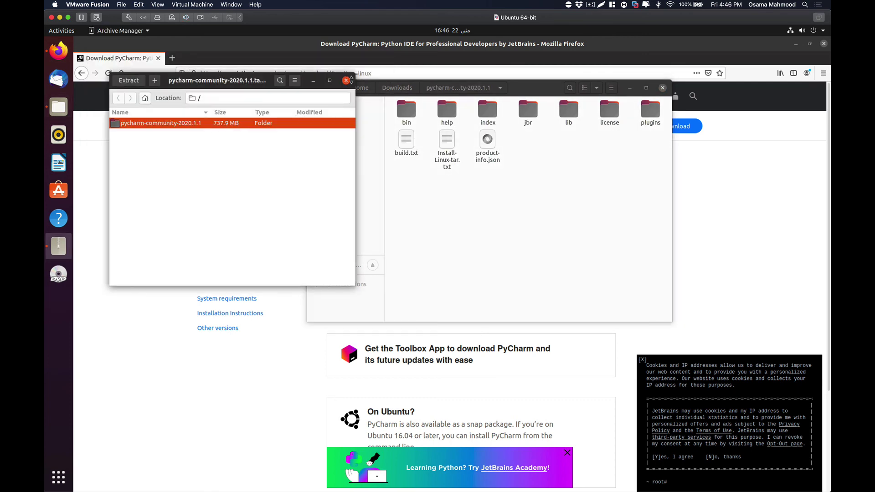
left_click(346, 80)
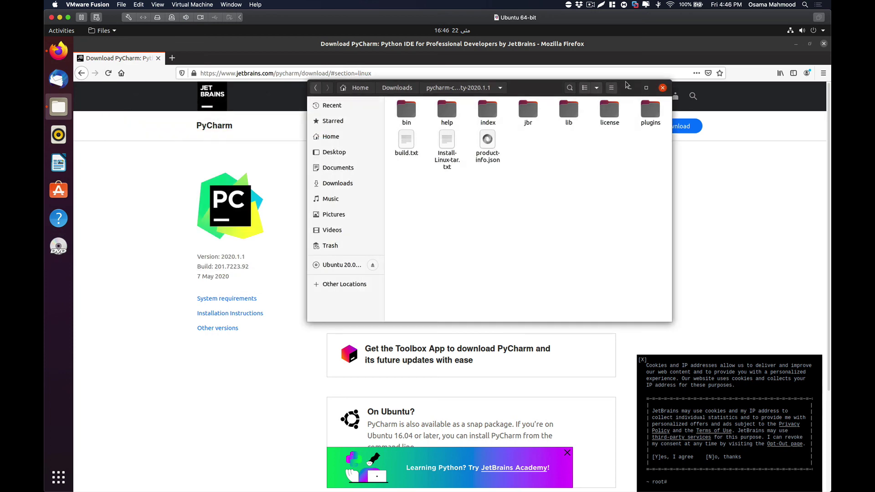
left_click(796, 43)
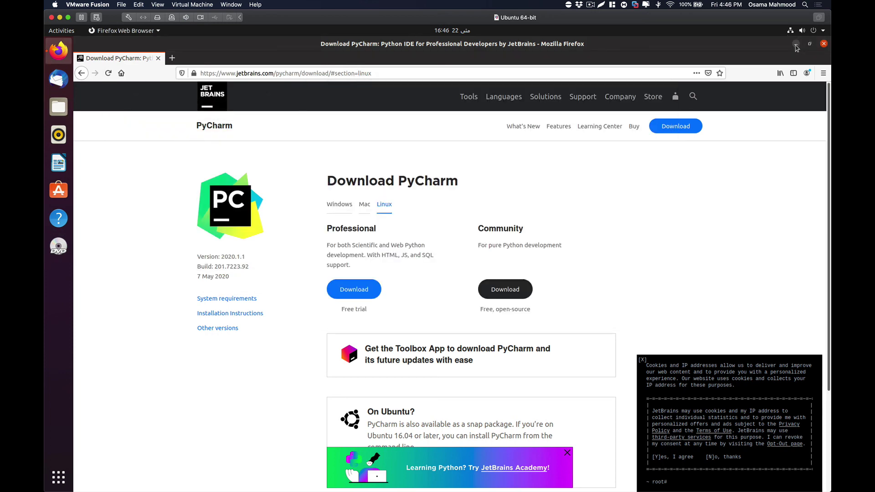
left_click(795, 44)
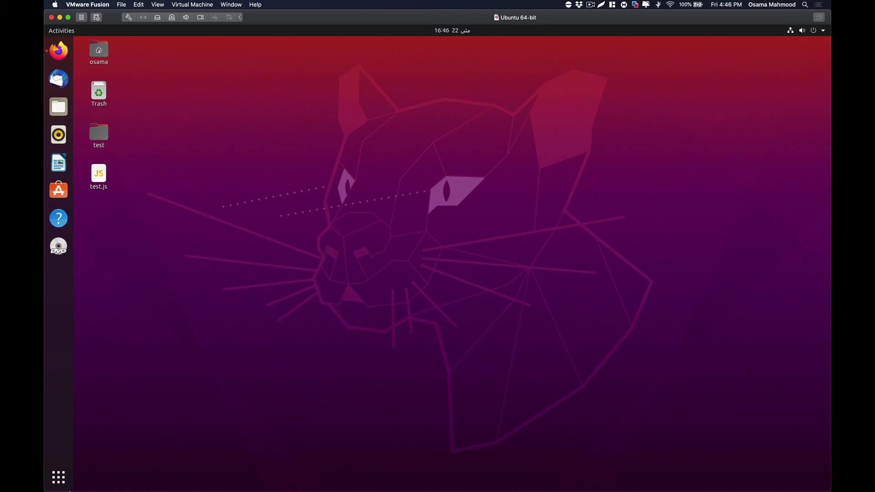
Step: Search the installed applications for "pyc" and launch PyCharm Community from its new entry
left_click(60, 475)
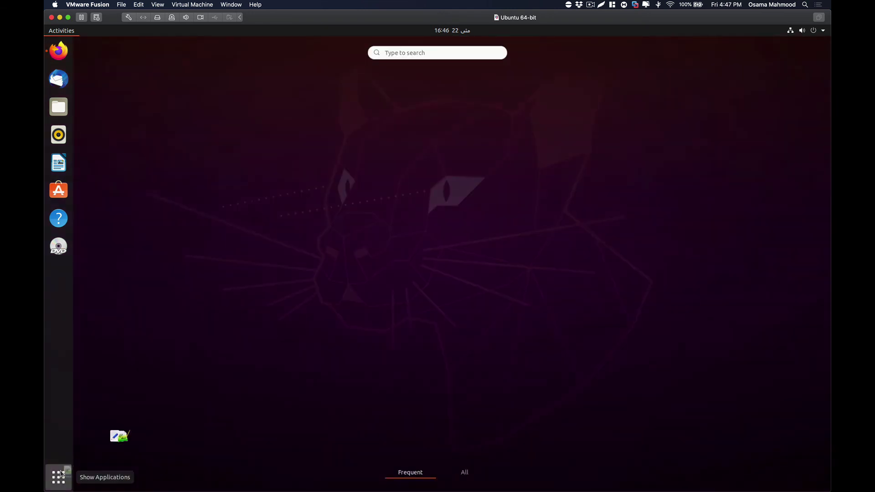
left_click(445, 53)
type("pl")
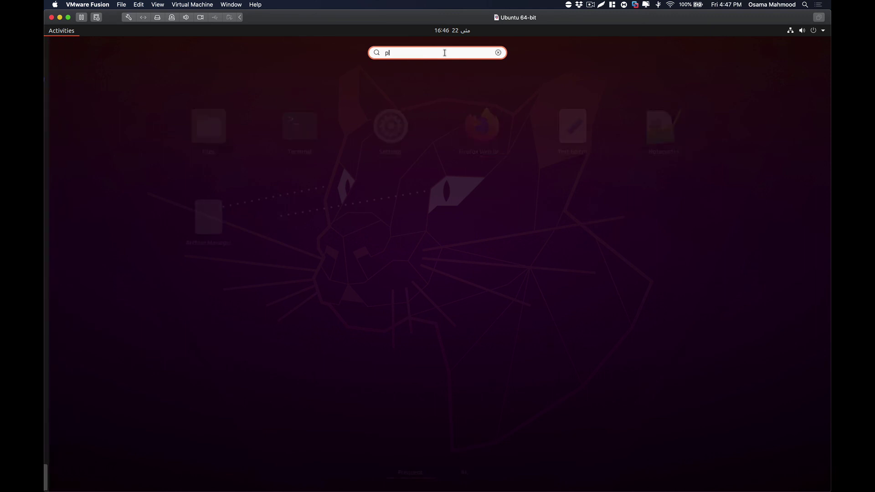
key("BackSpace")
type("yc")
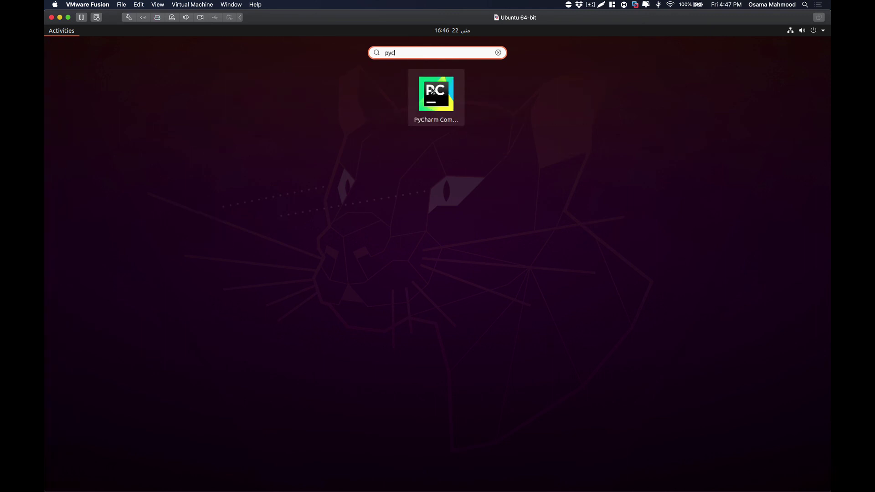
left_click(434, 97)
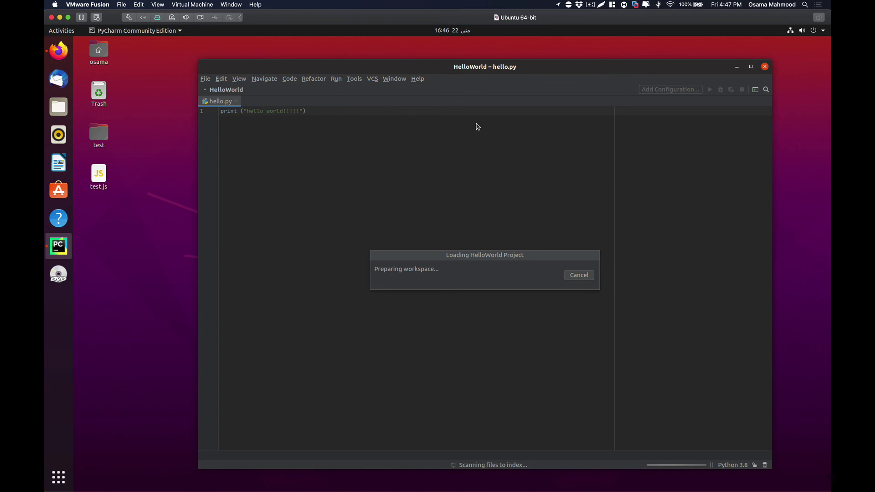
left_click(591, 5)
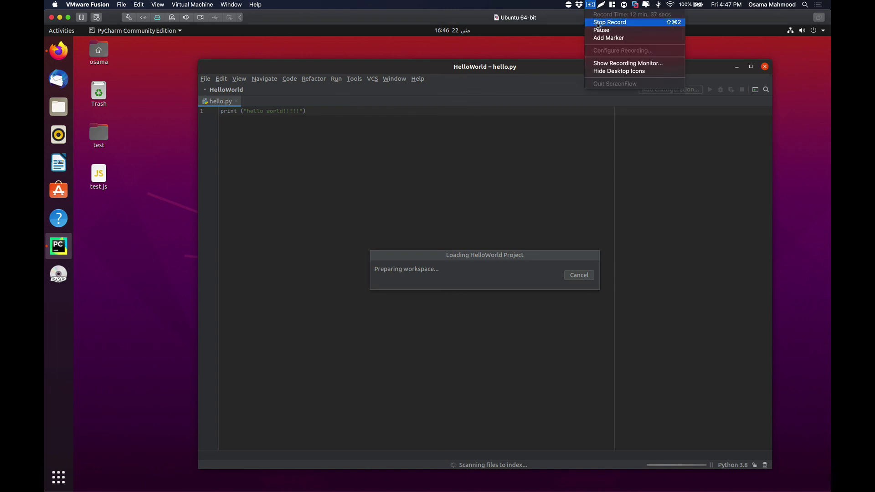